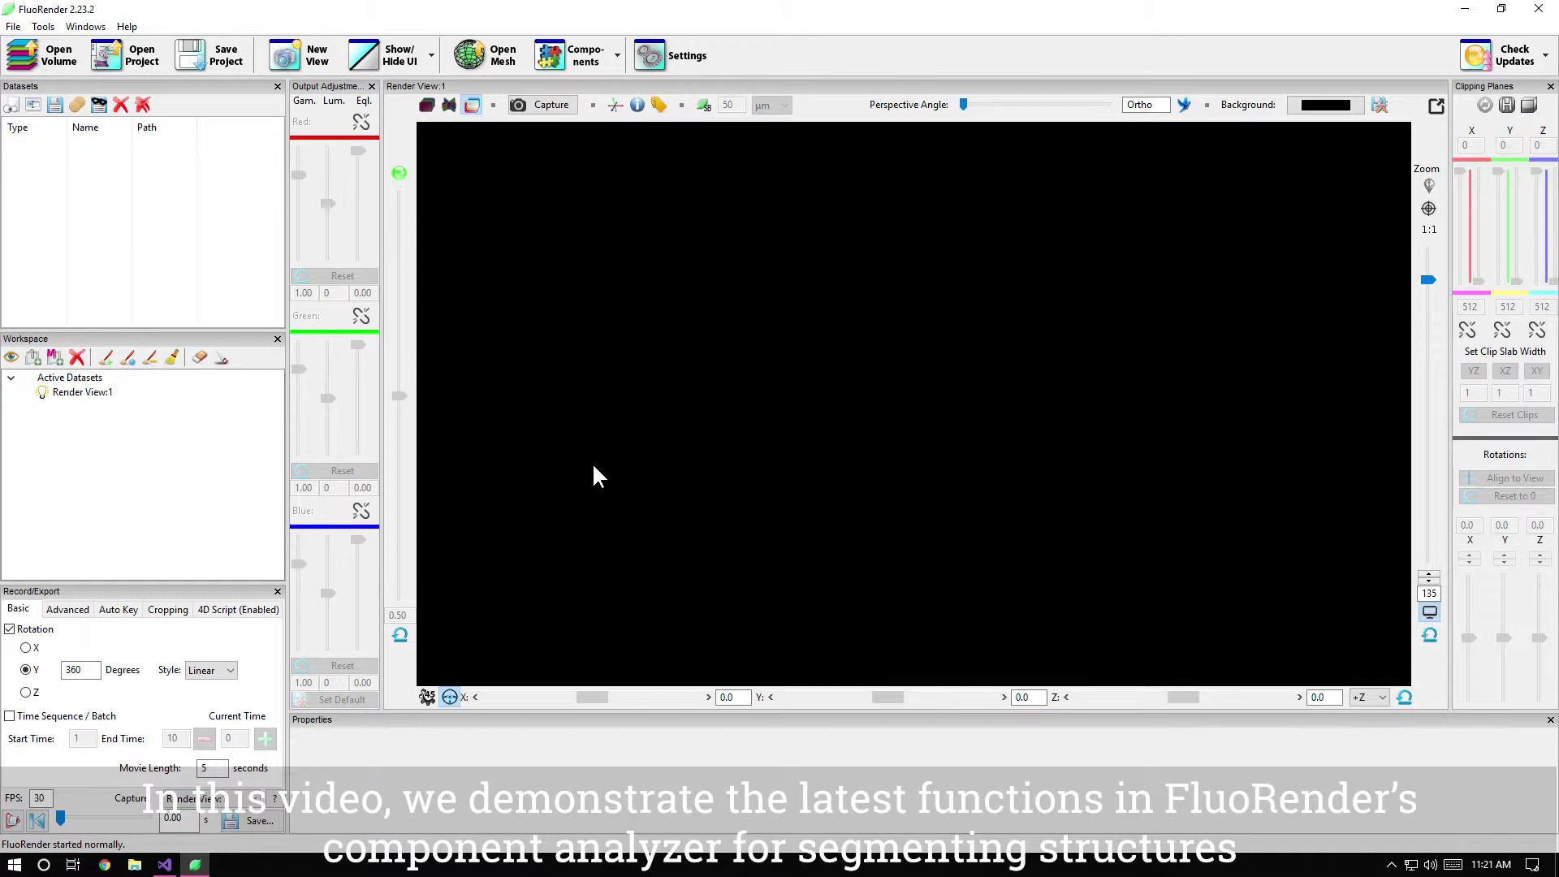
Step: Open the dens_field.tif volume and lower its saturation to 18
click(41, 54)
double_click(494, 199)
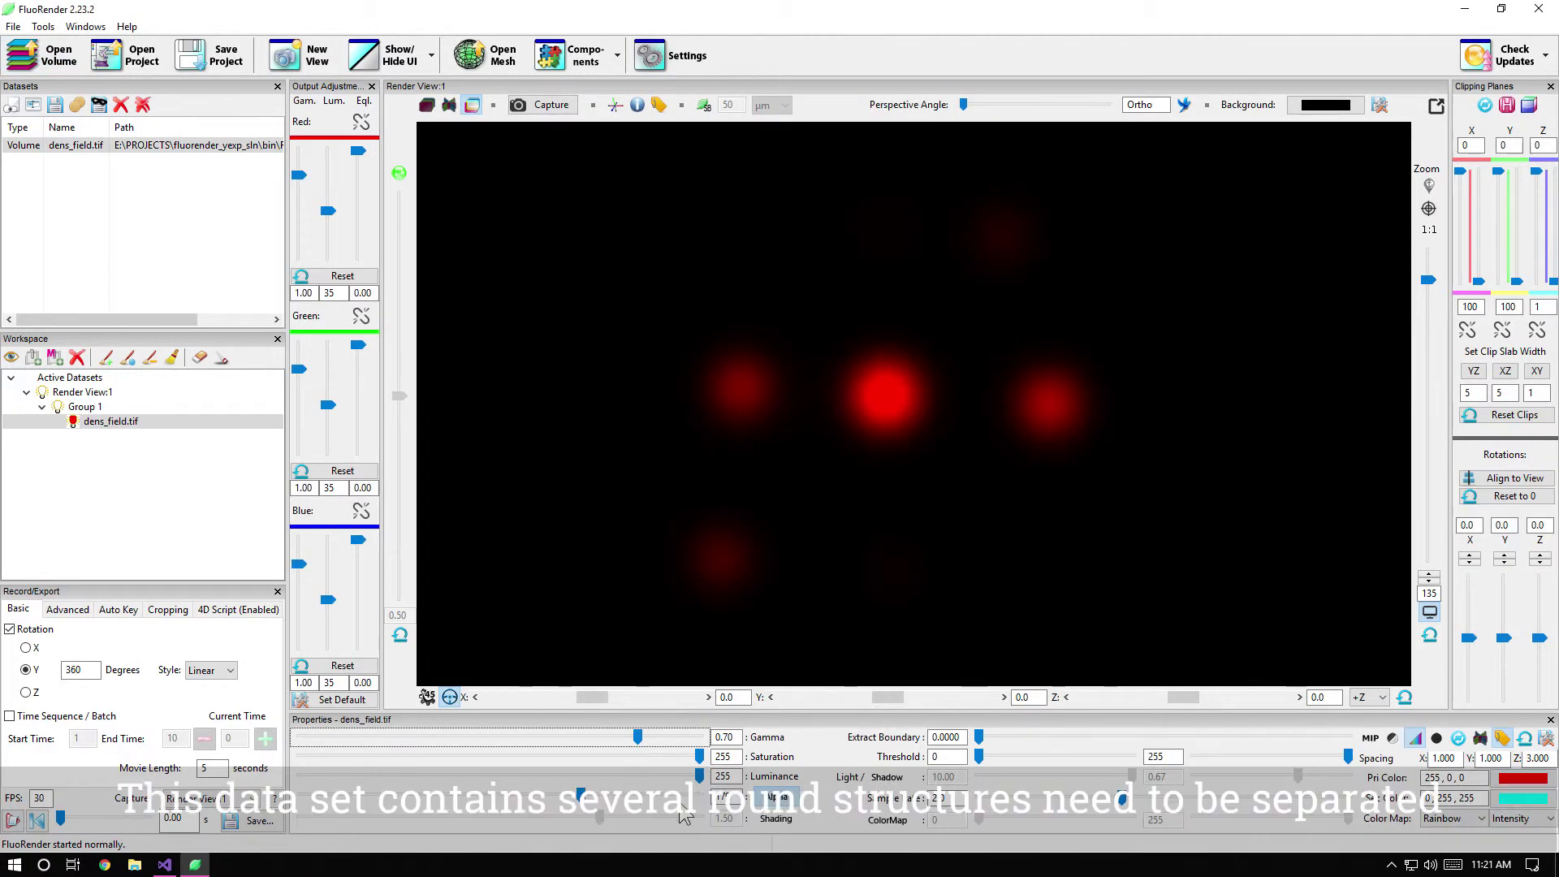
drag(700, 757, 333, 776)
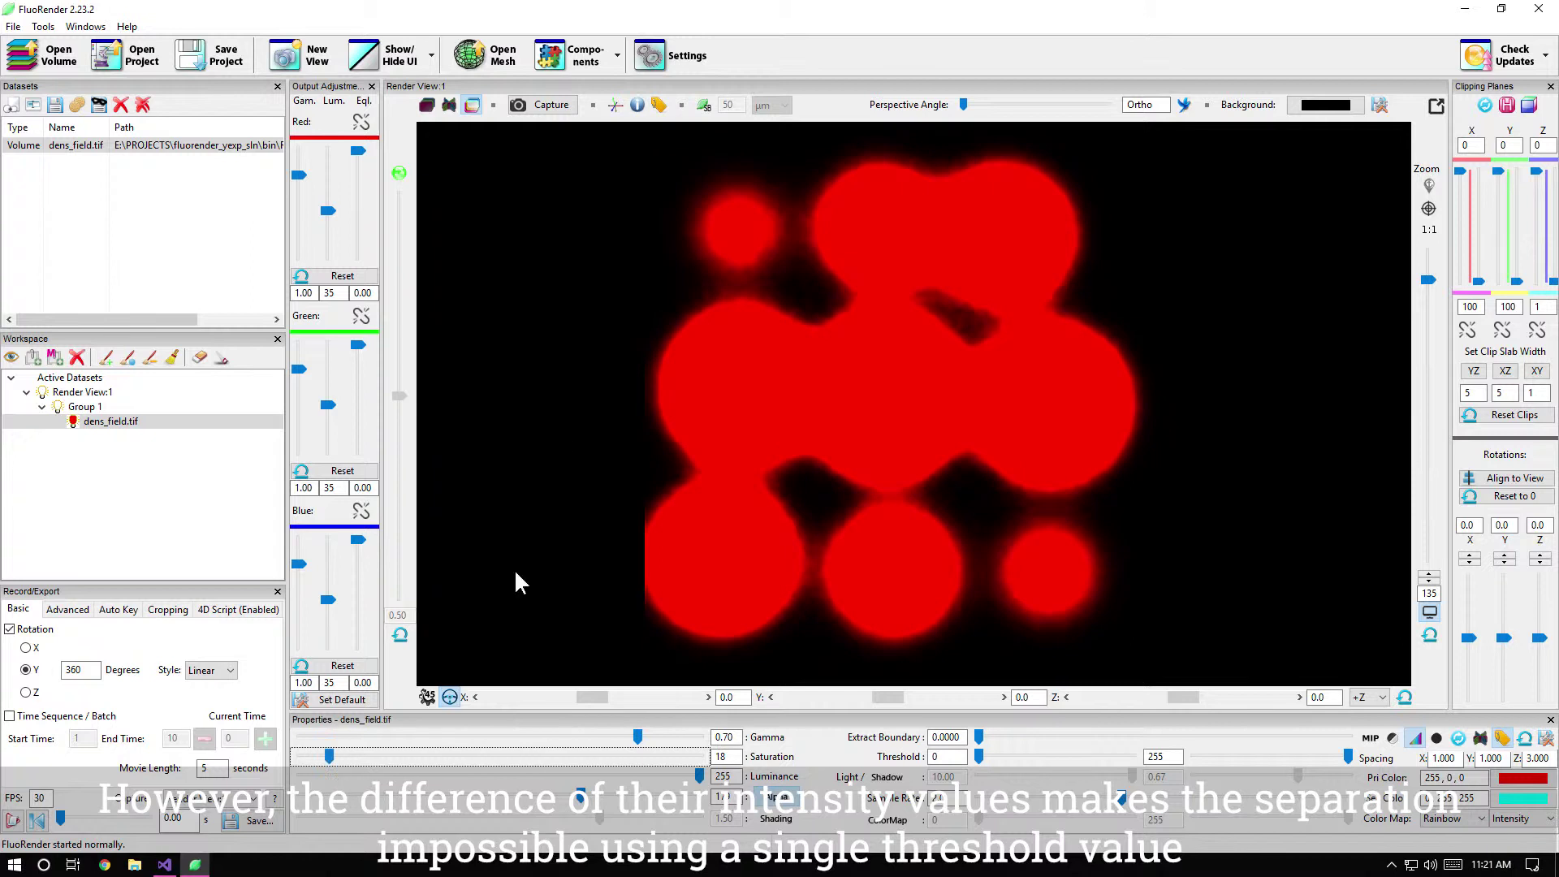
Step: Open the Component Analyzer for the dens_field.tif volume and enable automatic updating of the segmentation
click(586, 61)
drag(338, 166, 266, 125)
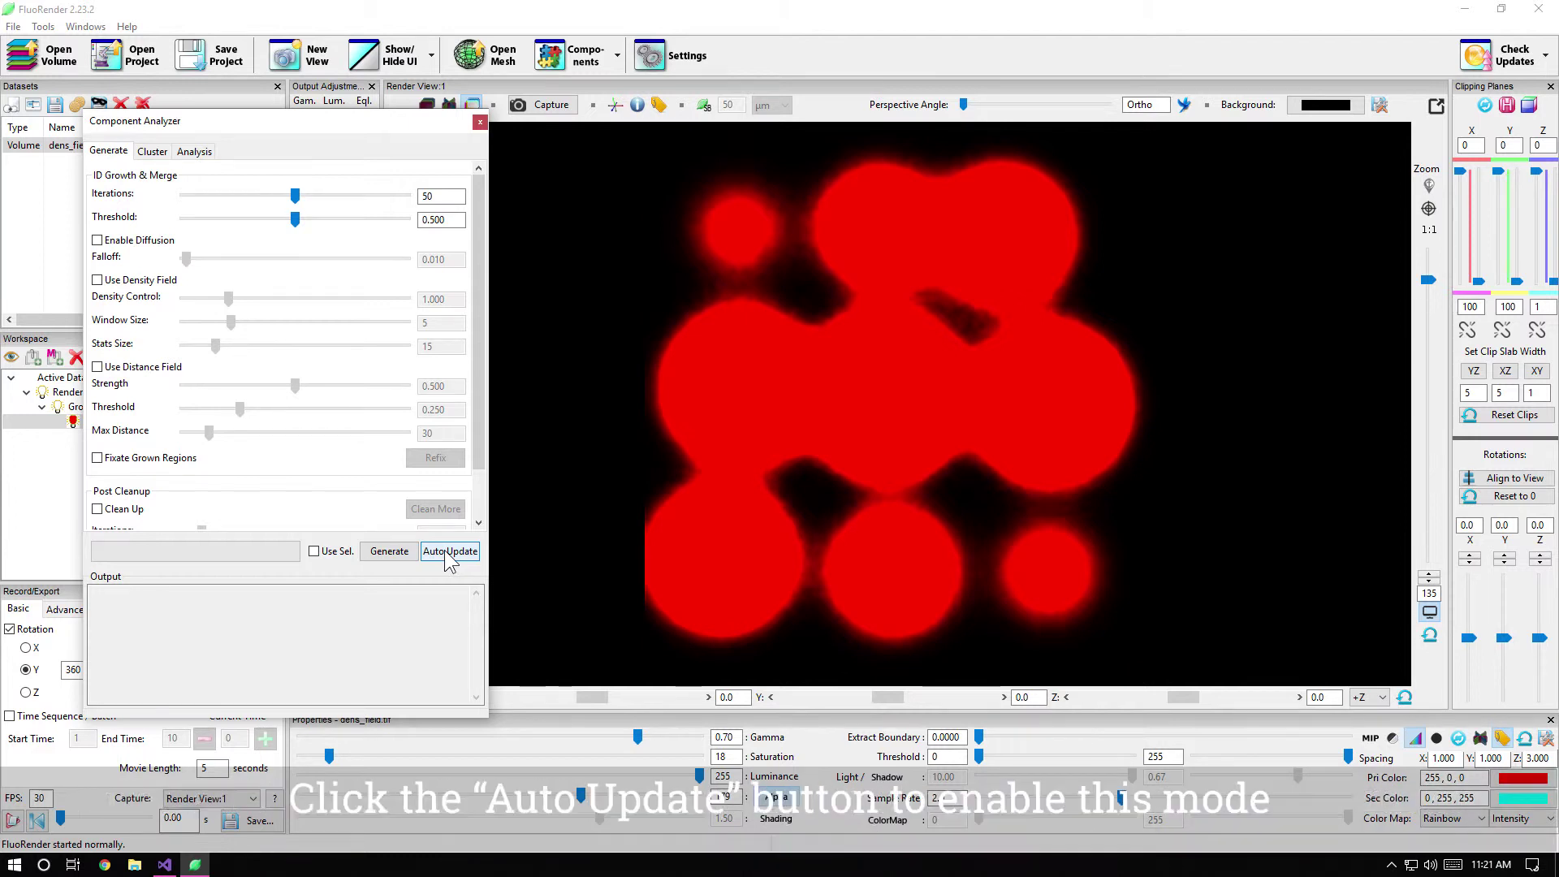
click(446, 556)
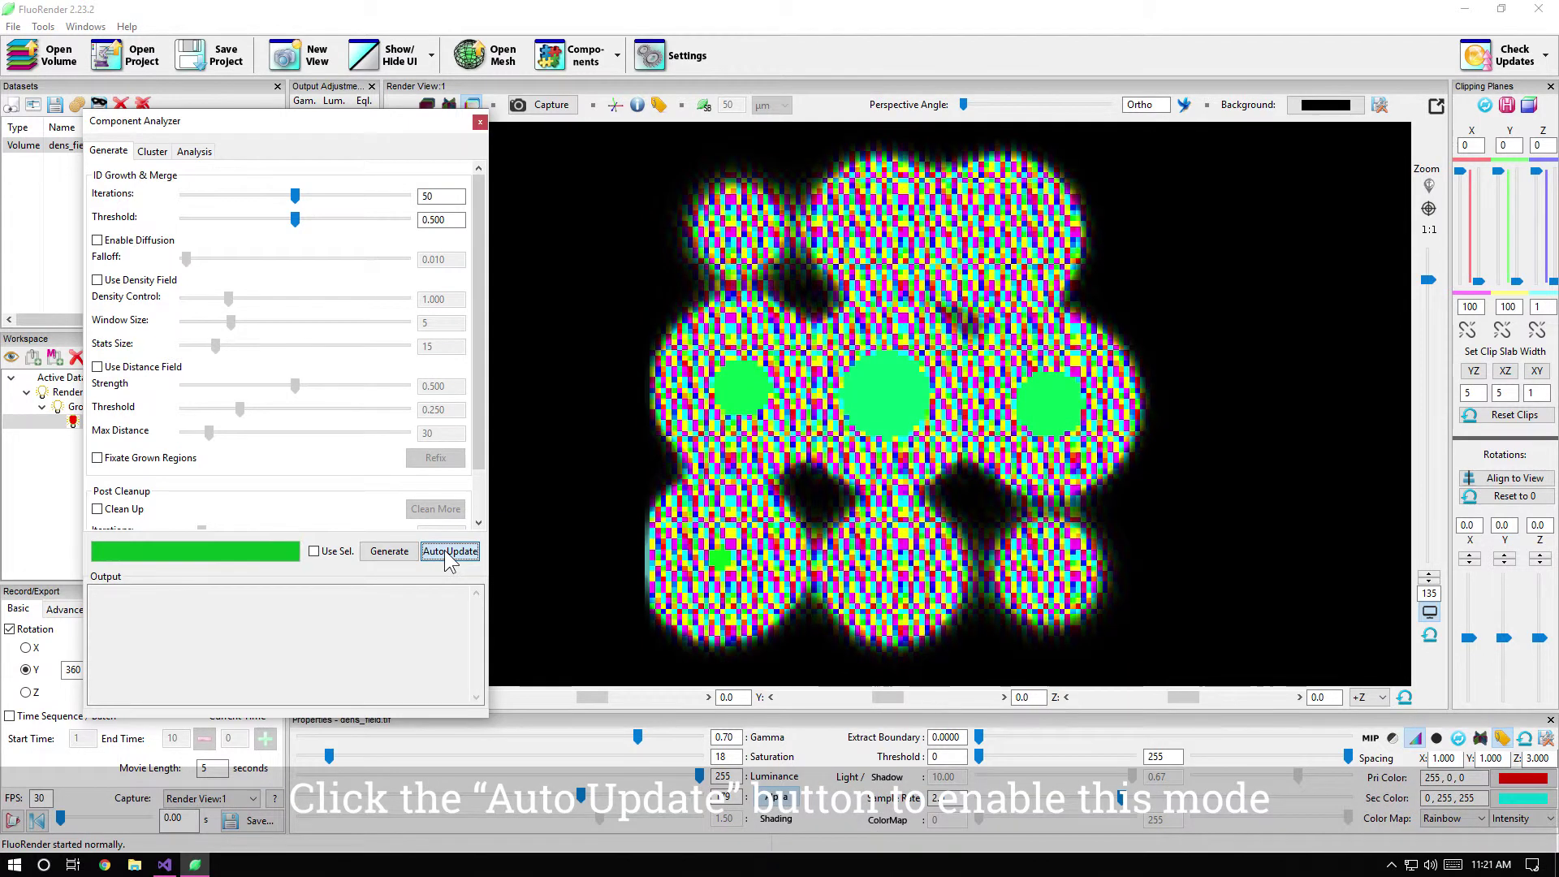
Step: Set the ID growth iterations to 20 and the threshold to 0.285, and enable Fixate Grown Regions
drag(296, 201, 233, 227)
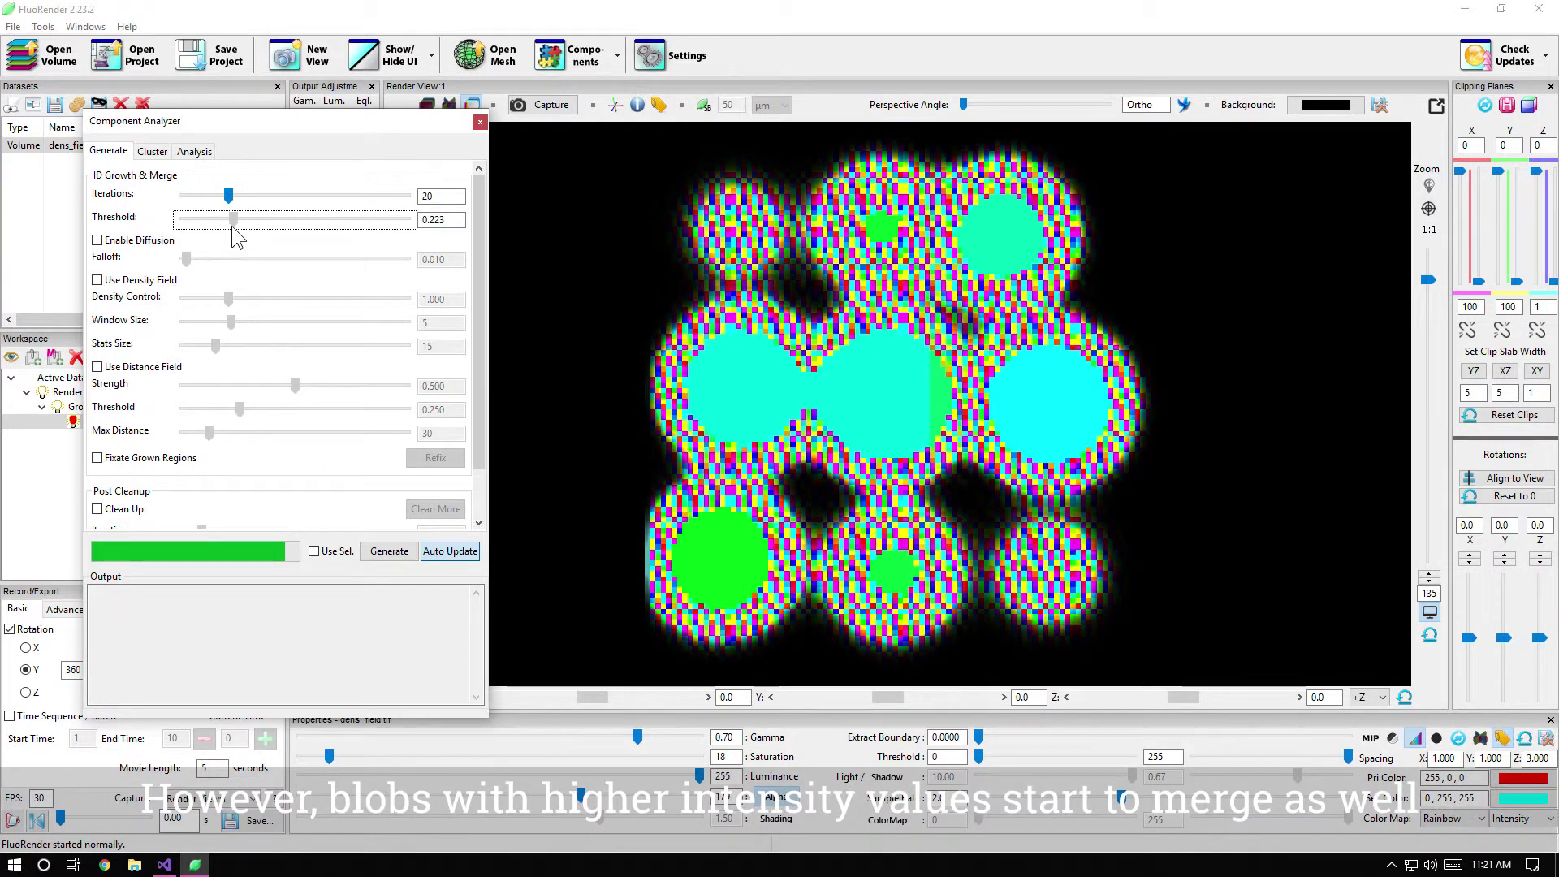
drag(235, 235, 251, 234)
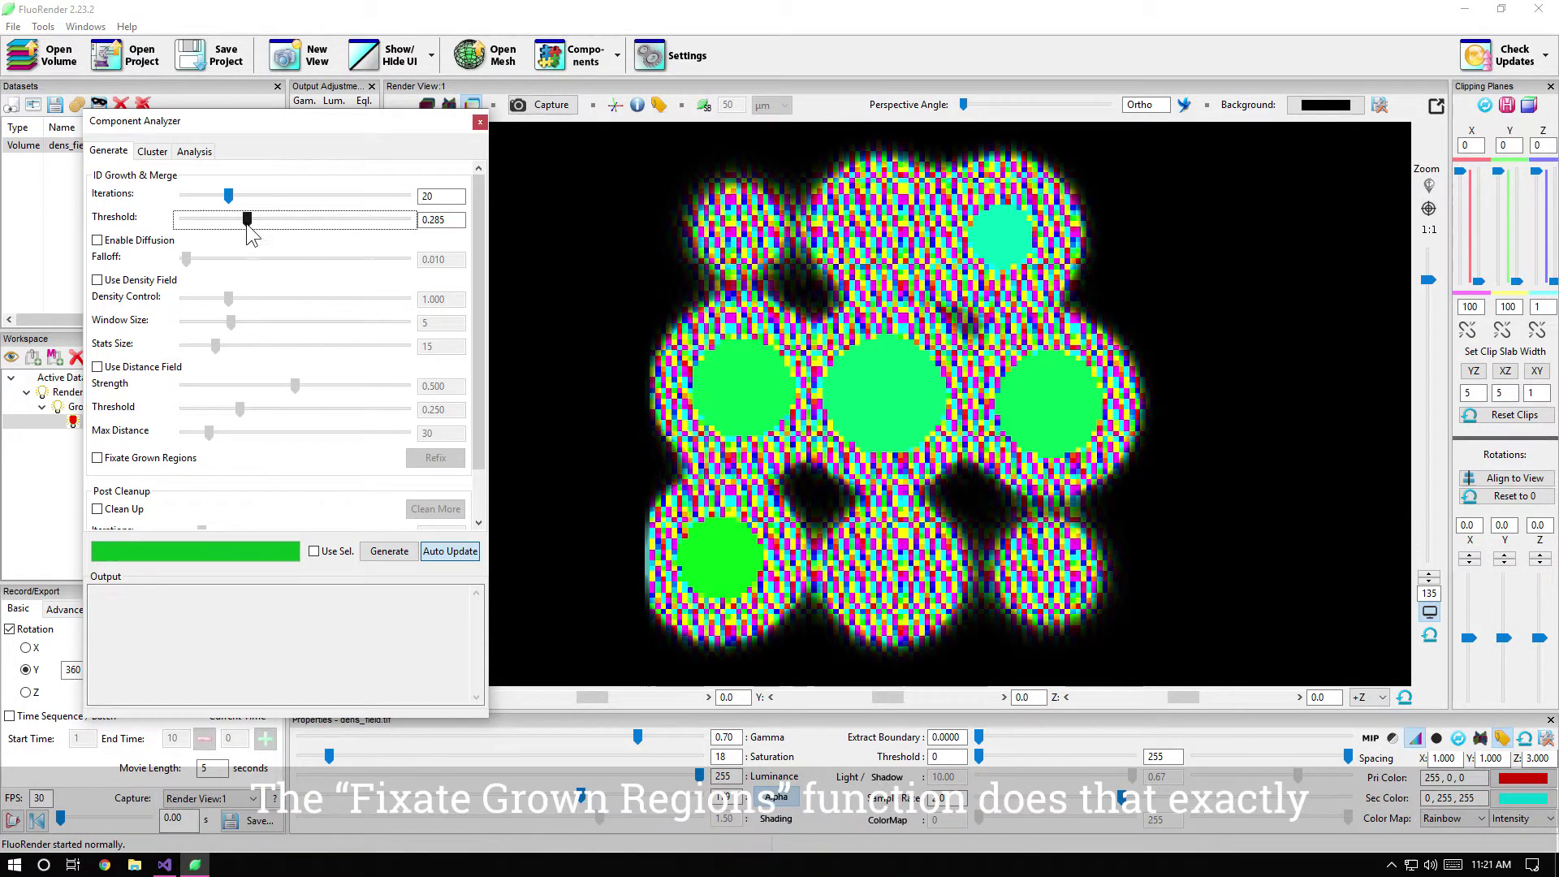
click(112, 461)
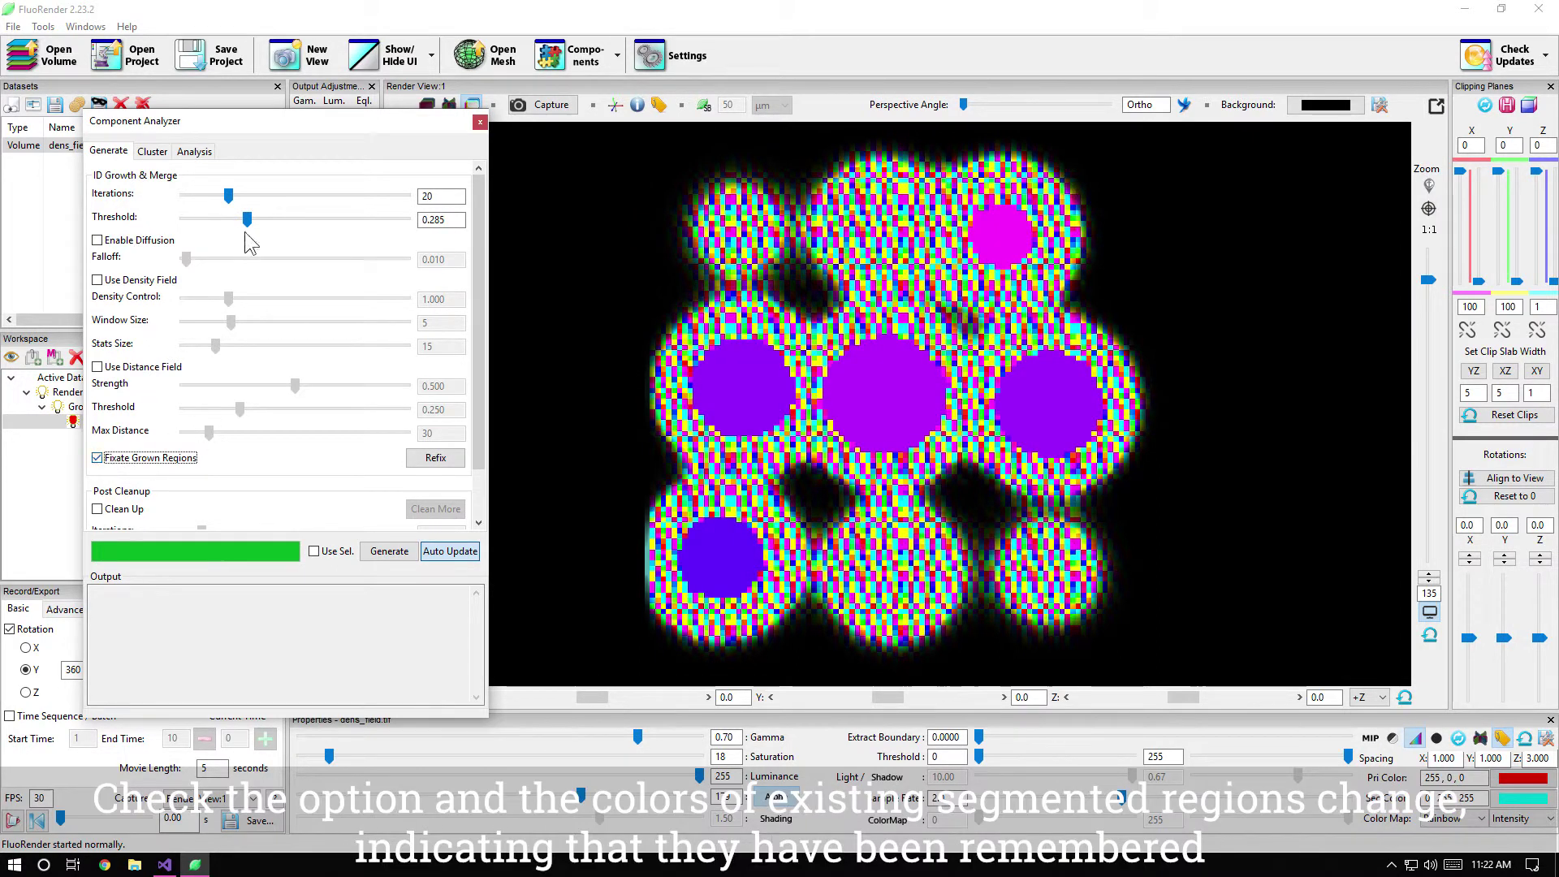
Step: Lower the growth threshold to 0.161 and then 0.044, refixing the grown regions after each, and finish at 0.000
drag(246, 219, 218, 225)
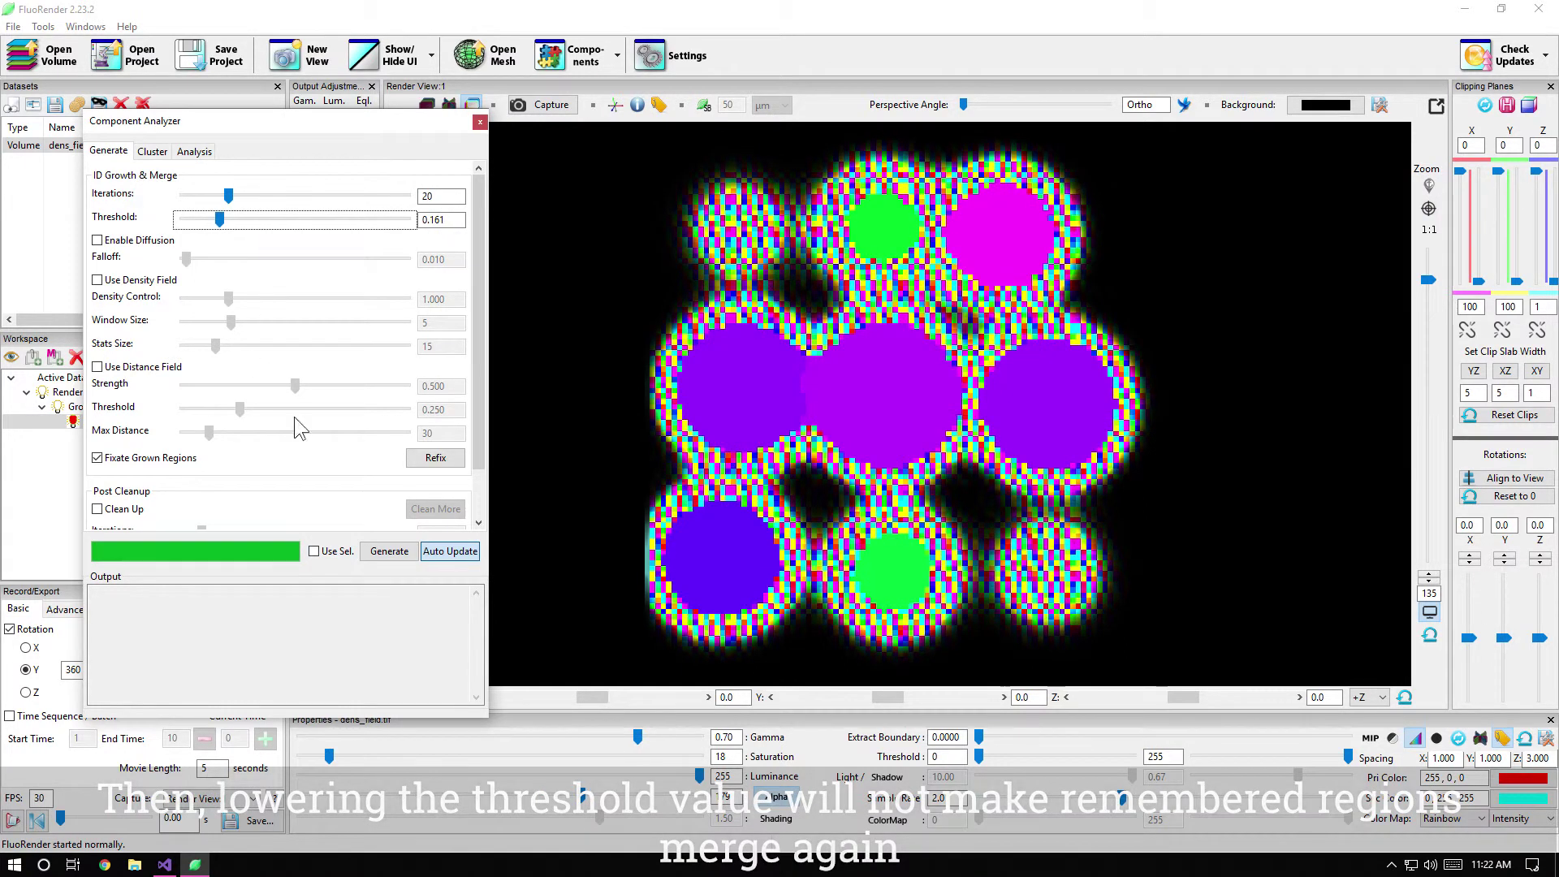
click(435, 461)
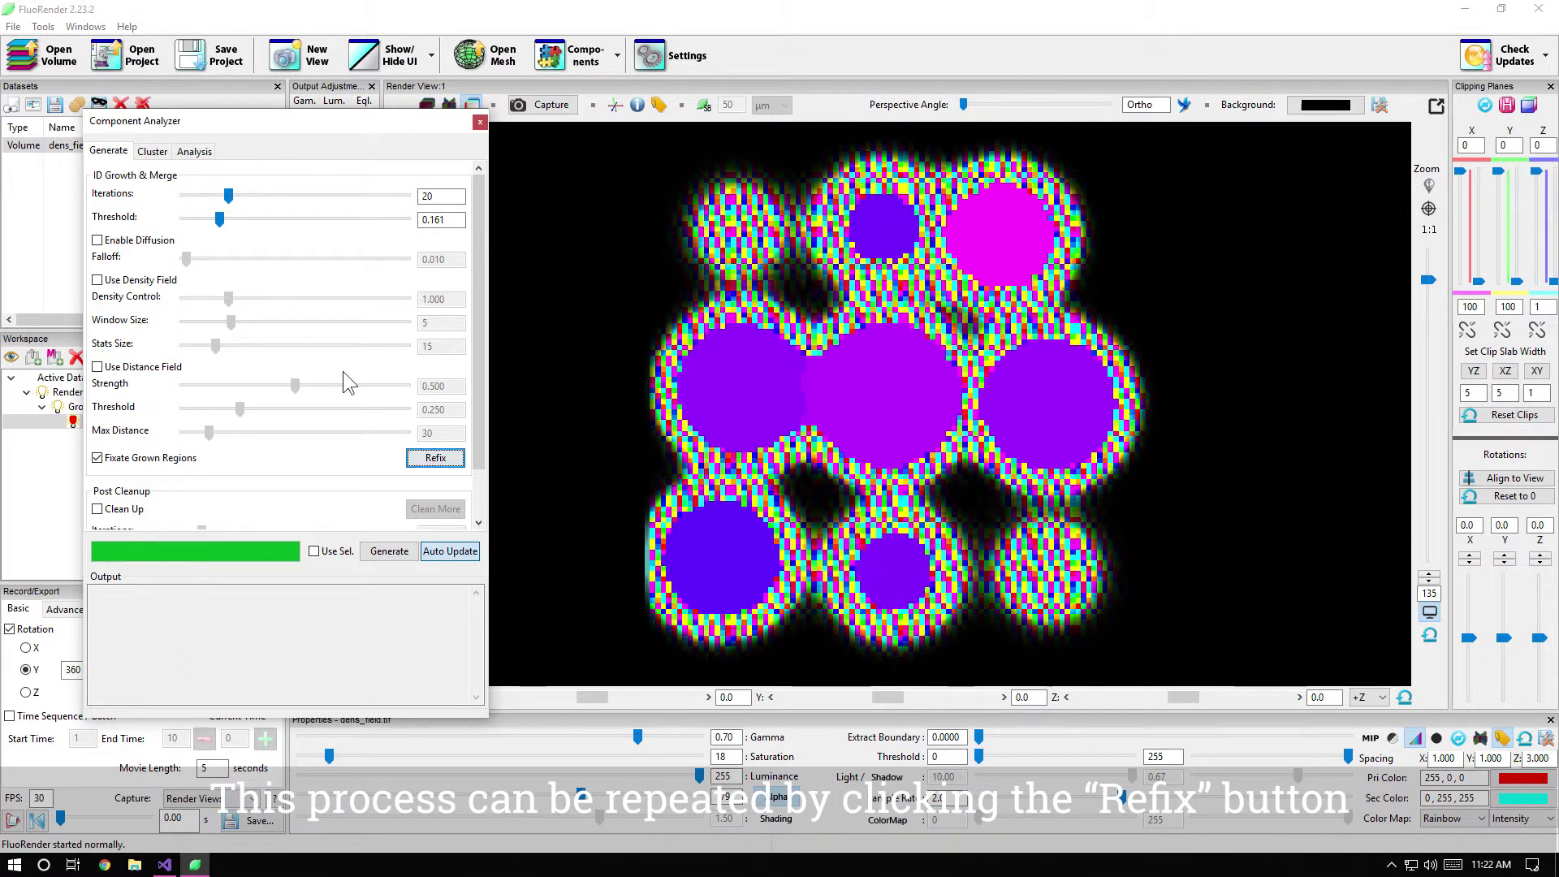
drag(220, 219, 197, 234)
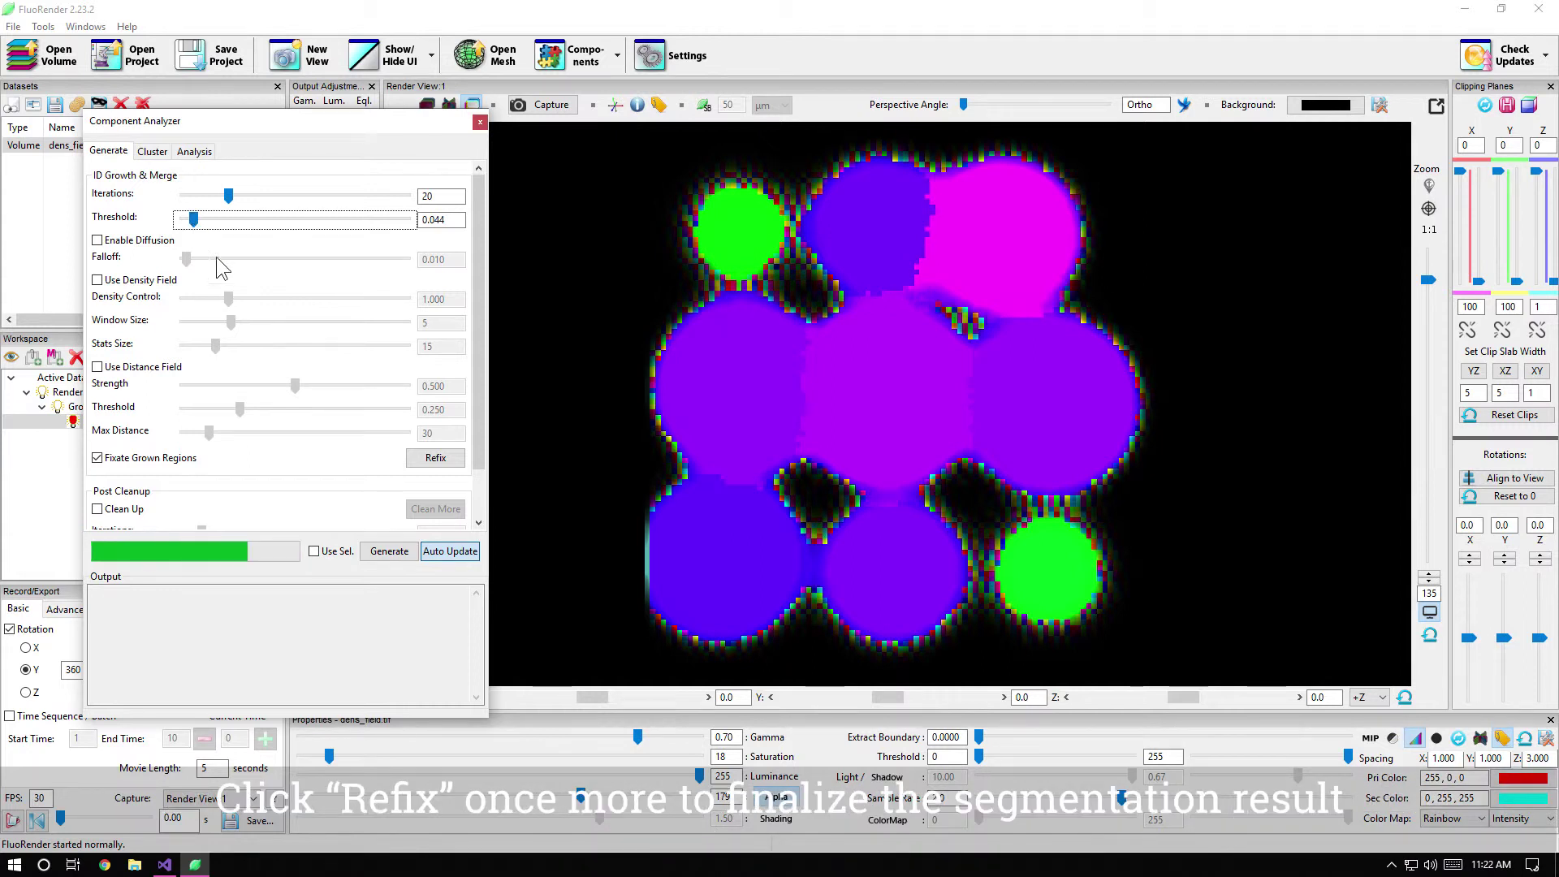
click(436, 460)
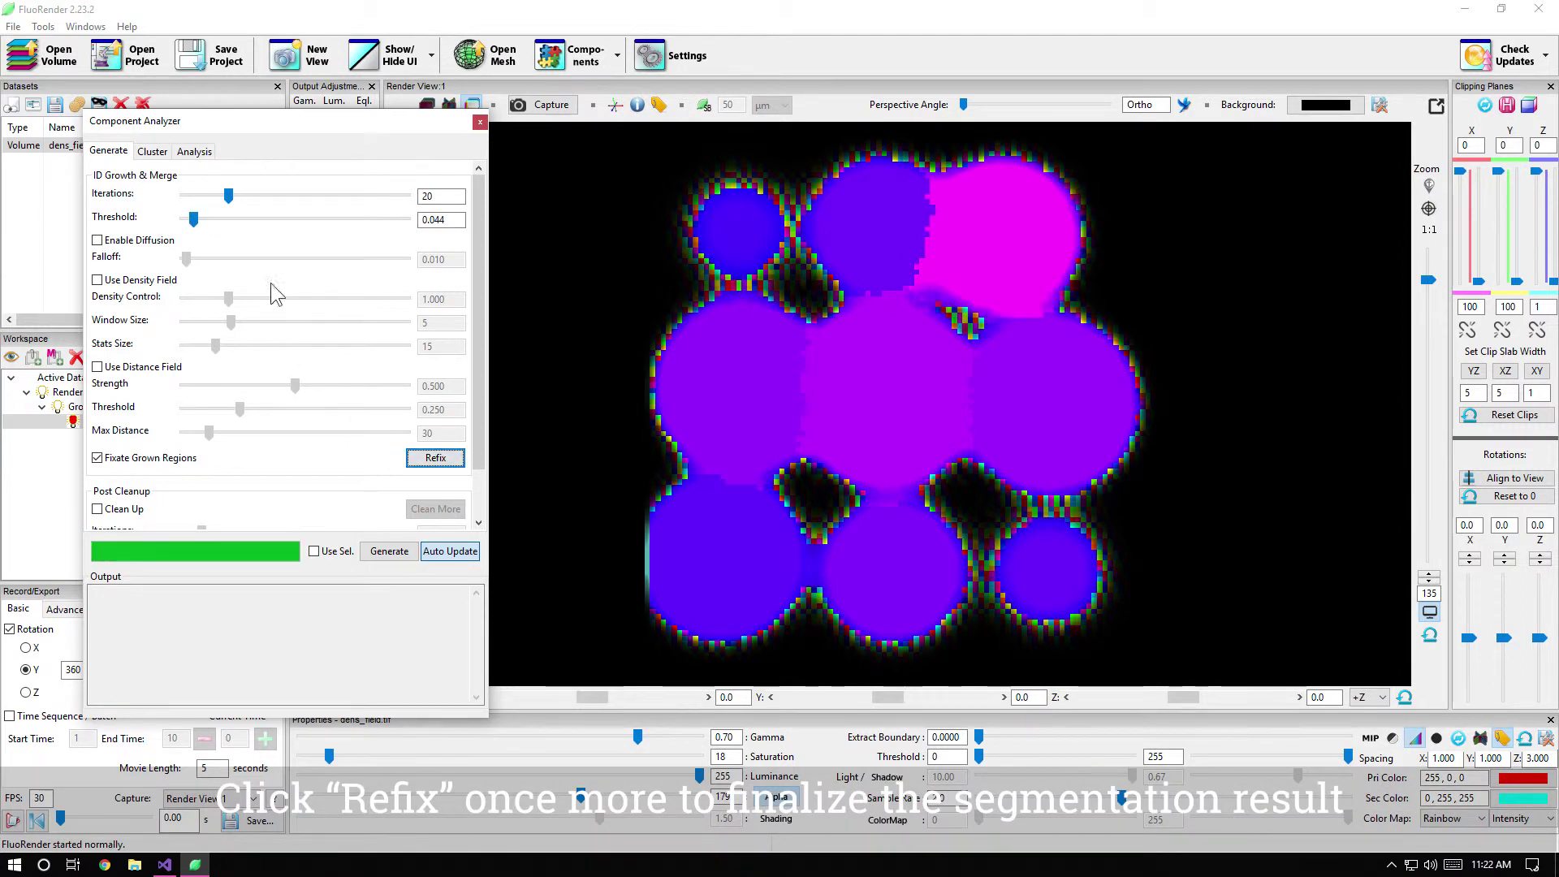
drag(195, 219, 183, 219)
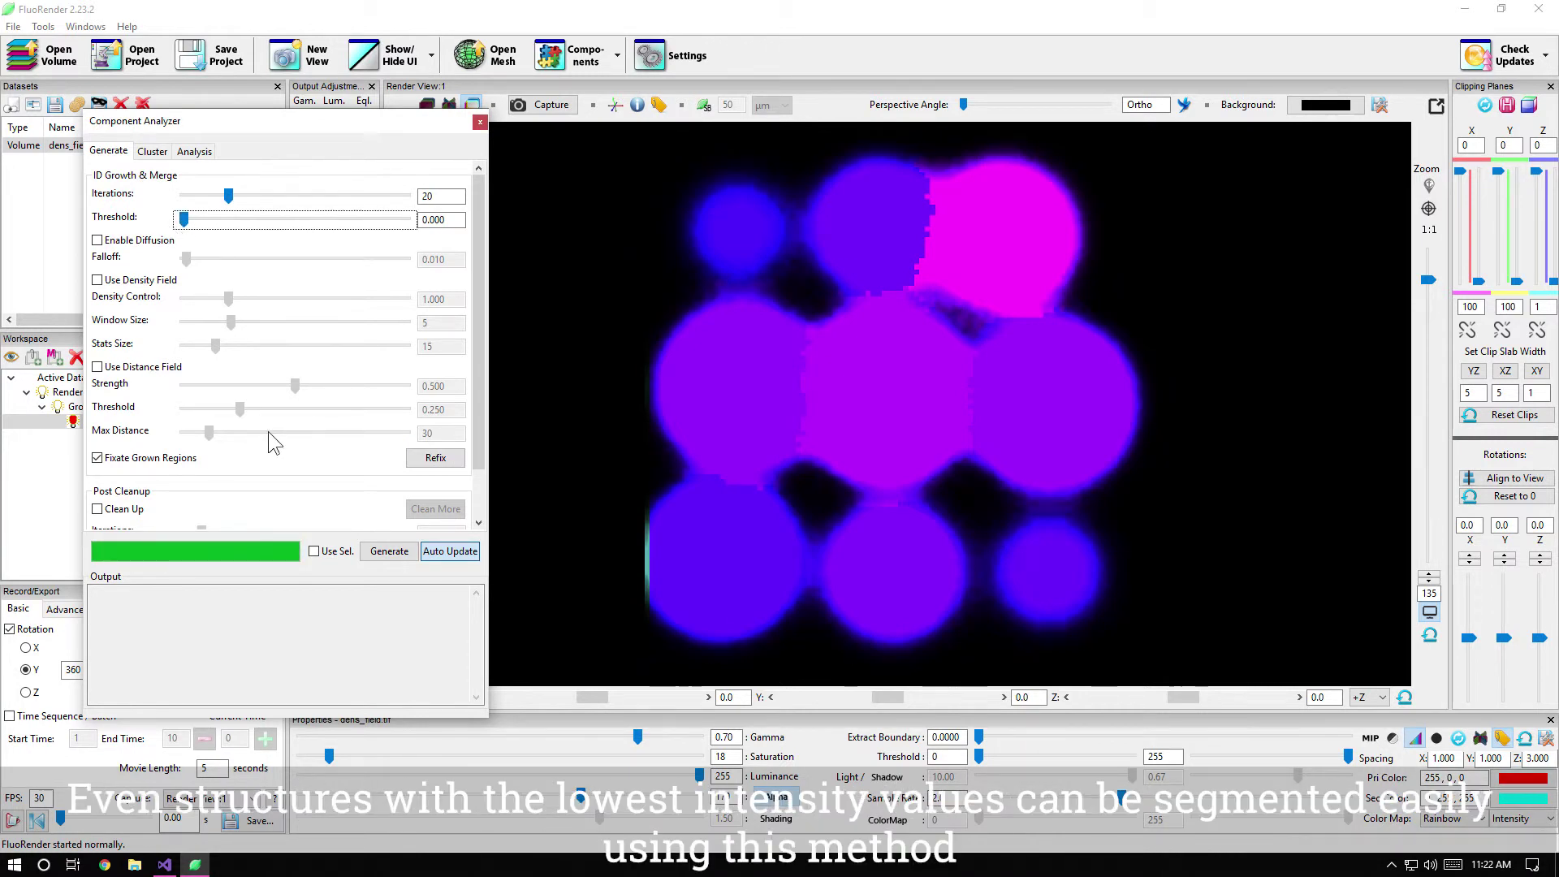
Step: Output each component as a new channel with random colors and close the Component Analyzer
click(199, 153)
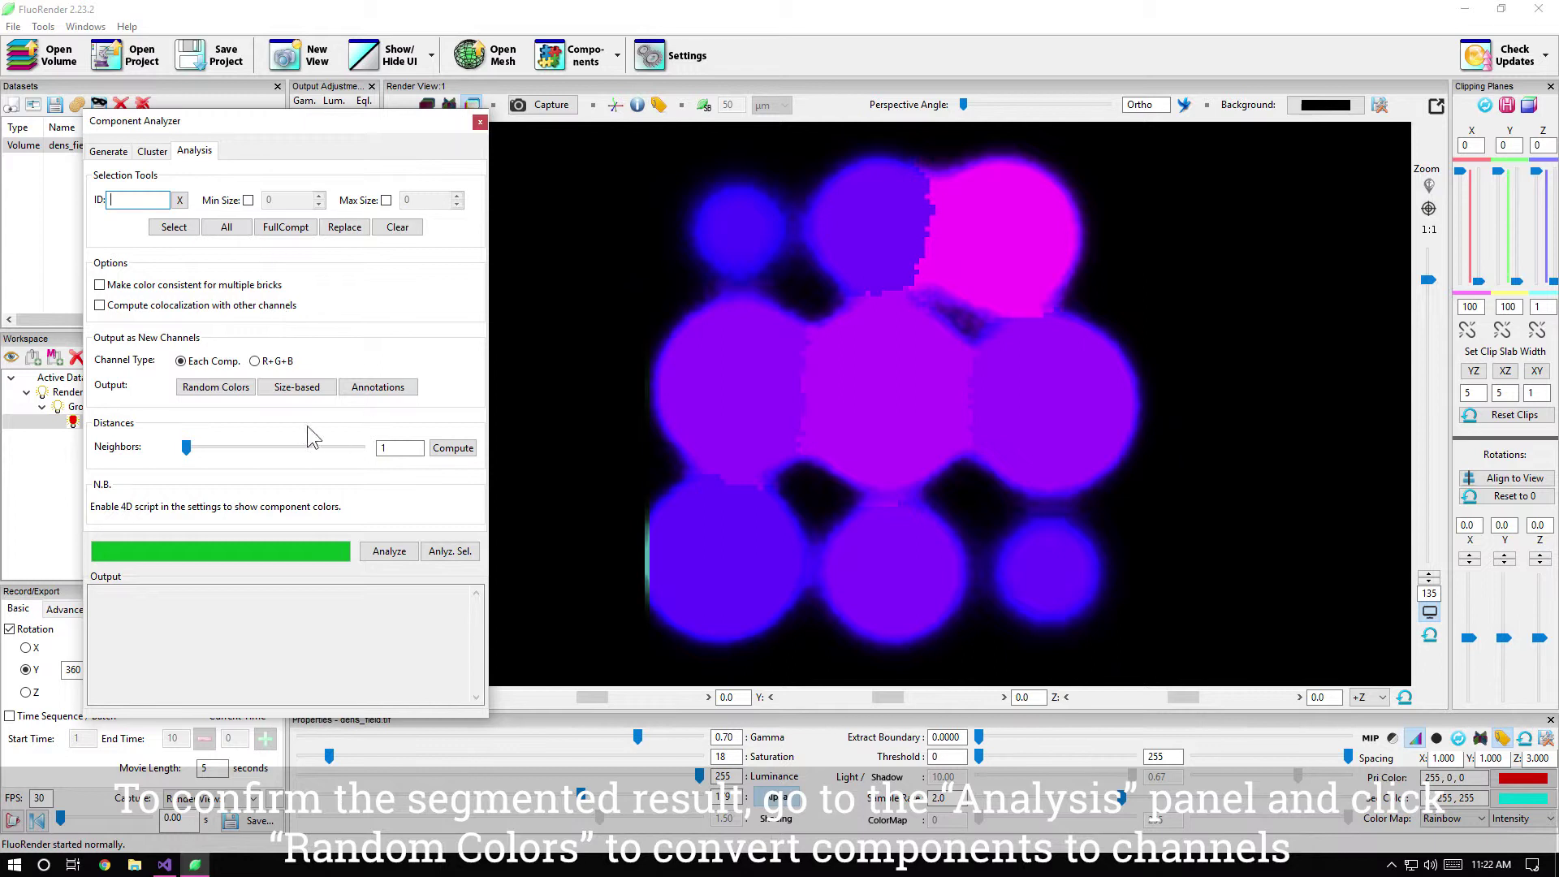
click(215, 389)
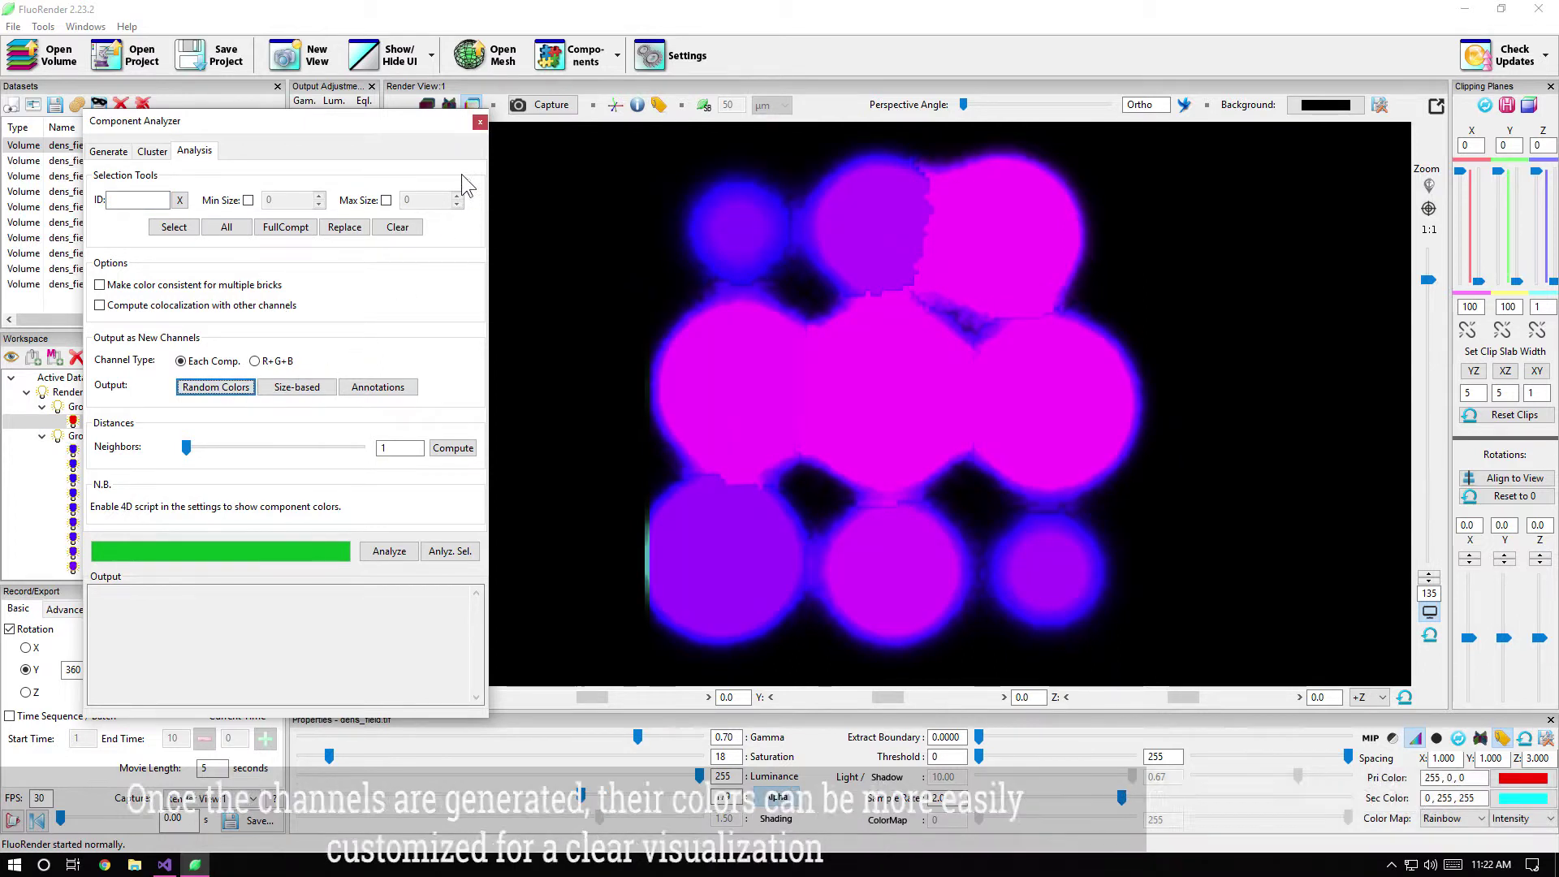
click(480, 122)
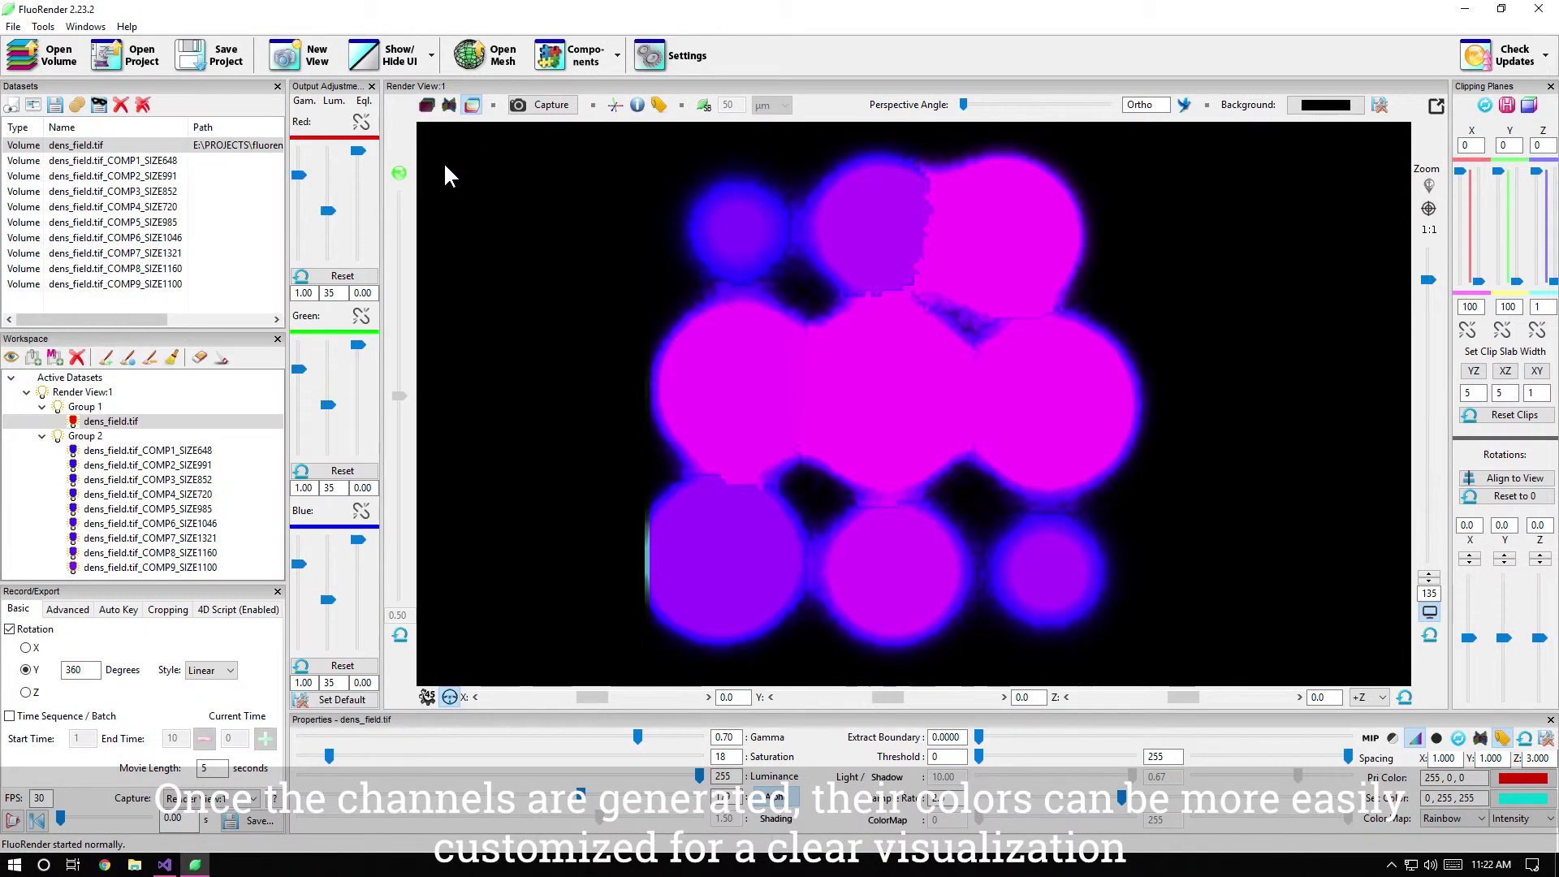
Step: Hide the original dens_field.tif volume in Group 1 and randomize the colors of the component channels in Group 2
click(107, 423)
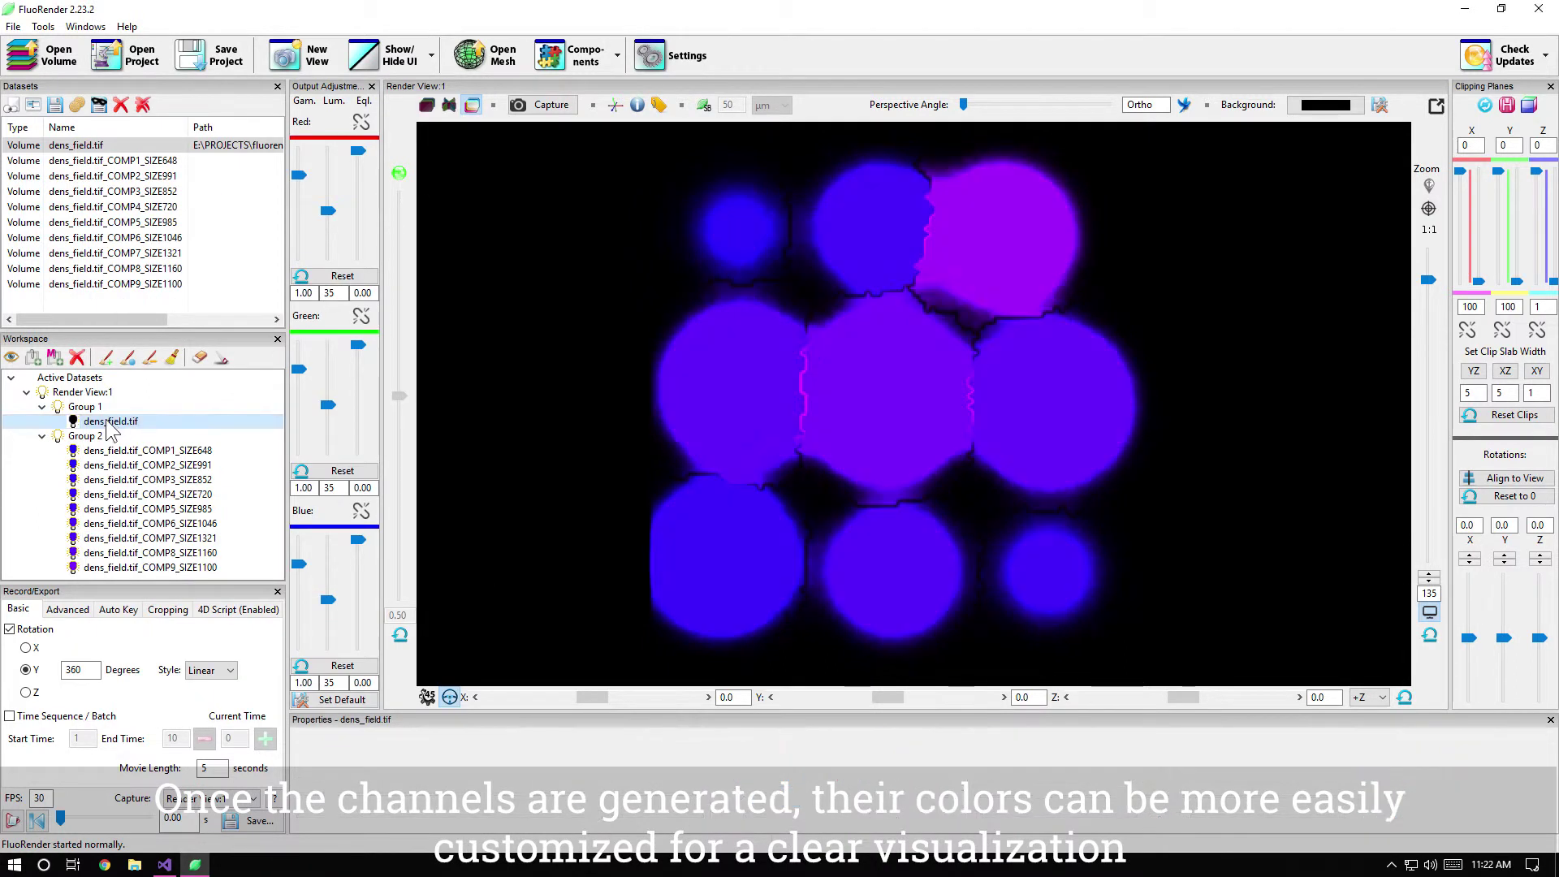
click(86, 439)
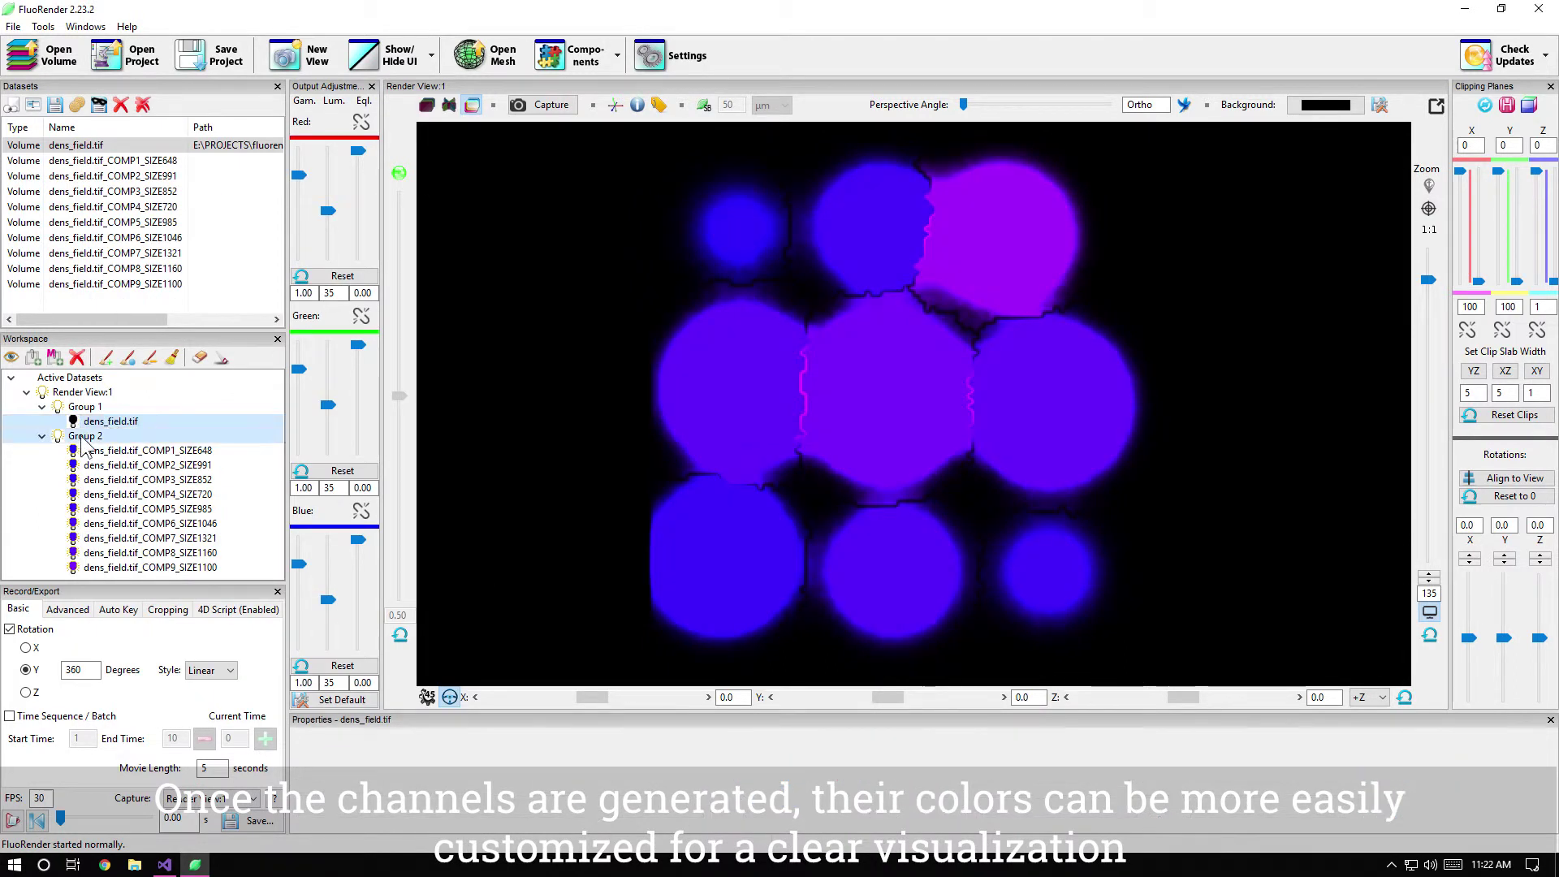
right_click(85, 438)
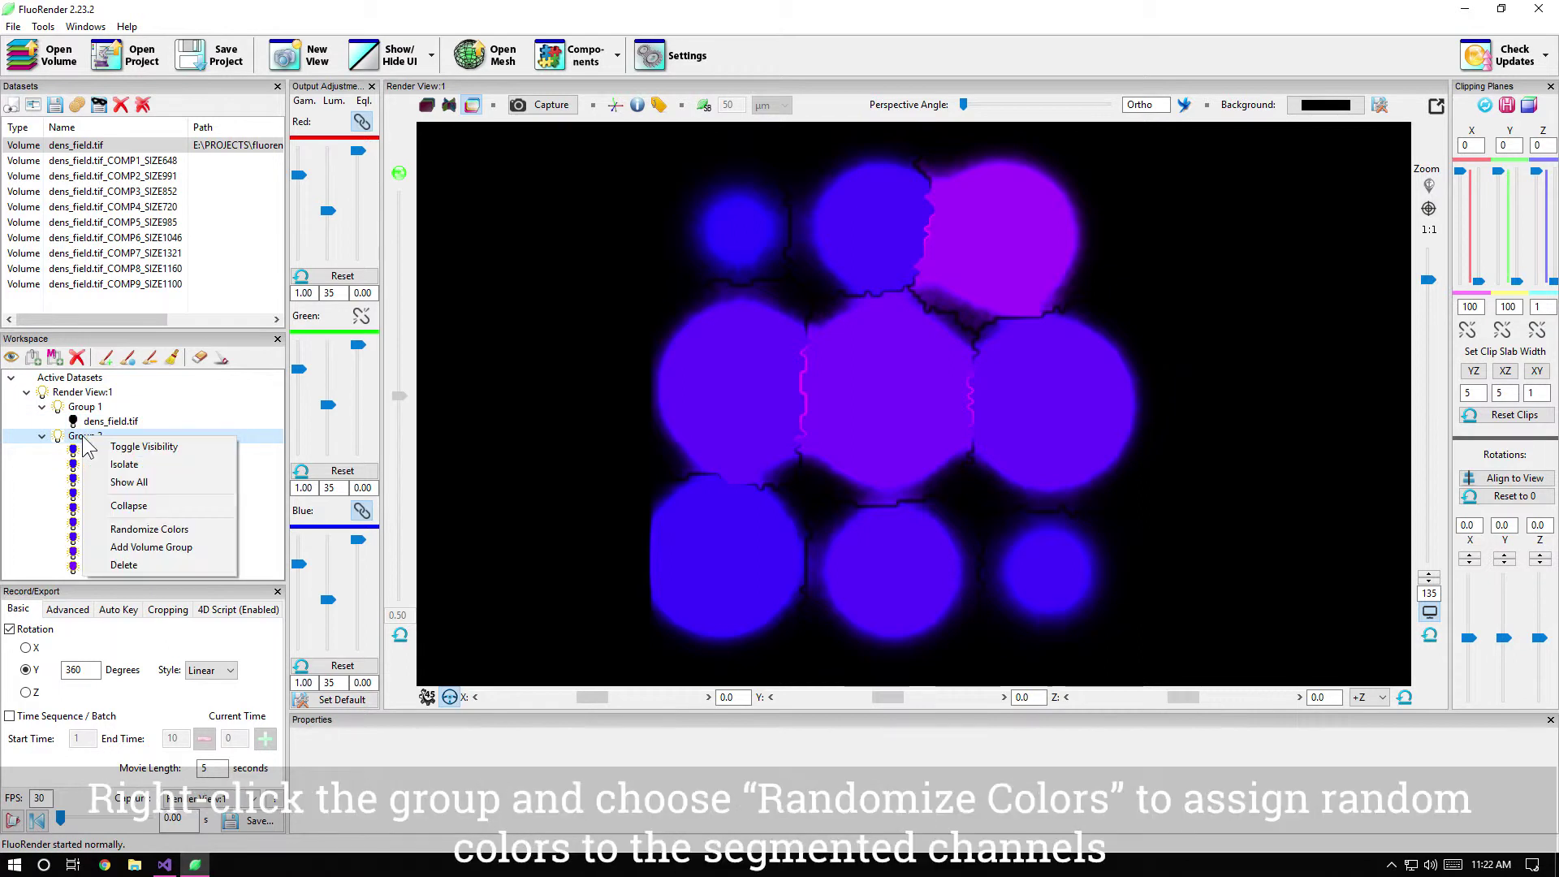
click(154, 530)
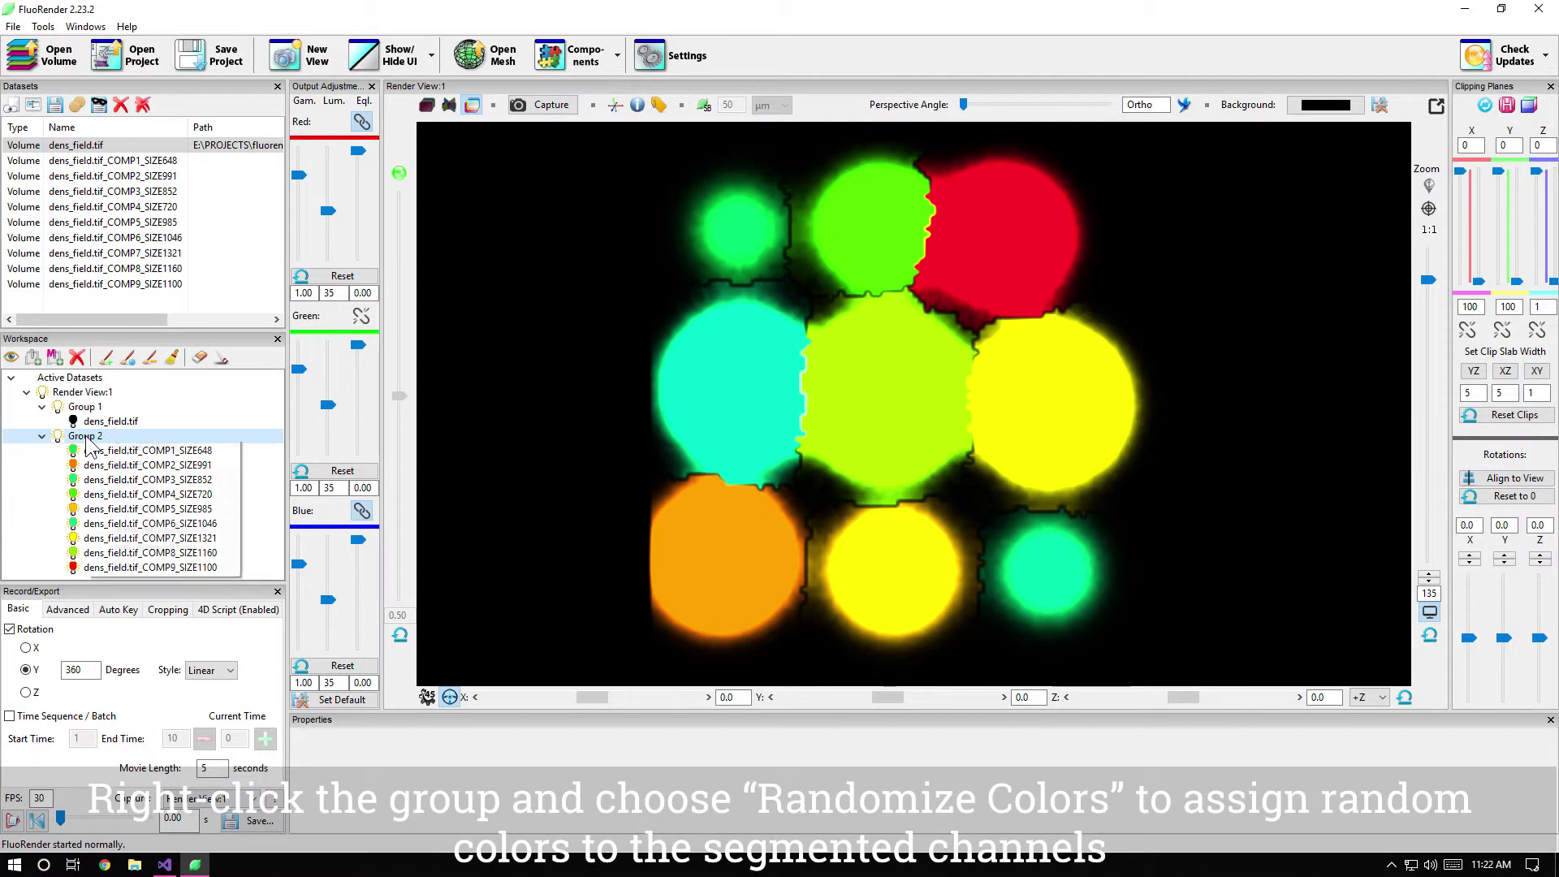
right_click(86, 439)
click(154, 530)
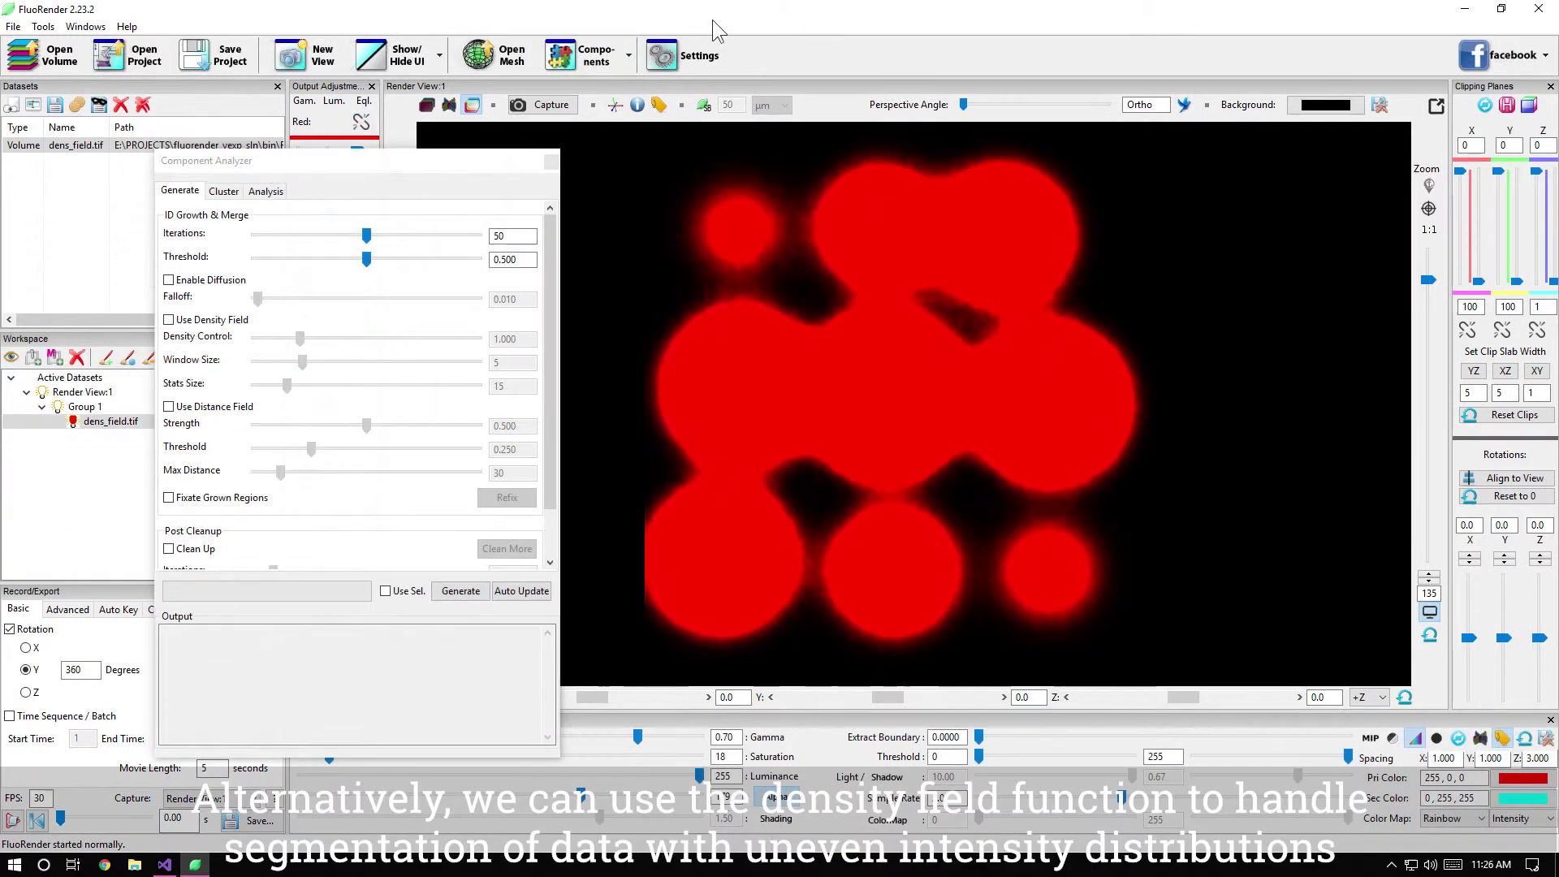
Step: Enable automatic updating and the density field for the segmentation, and lower the growth threshold to 0.026
click(520, 596)
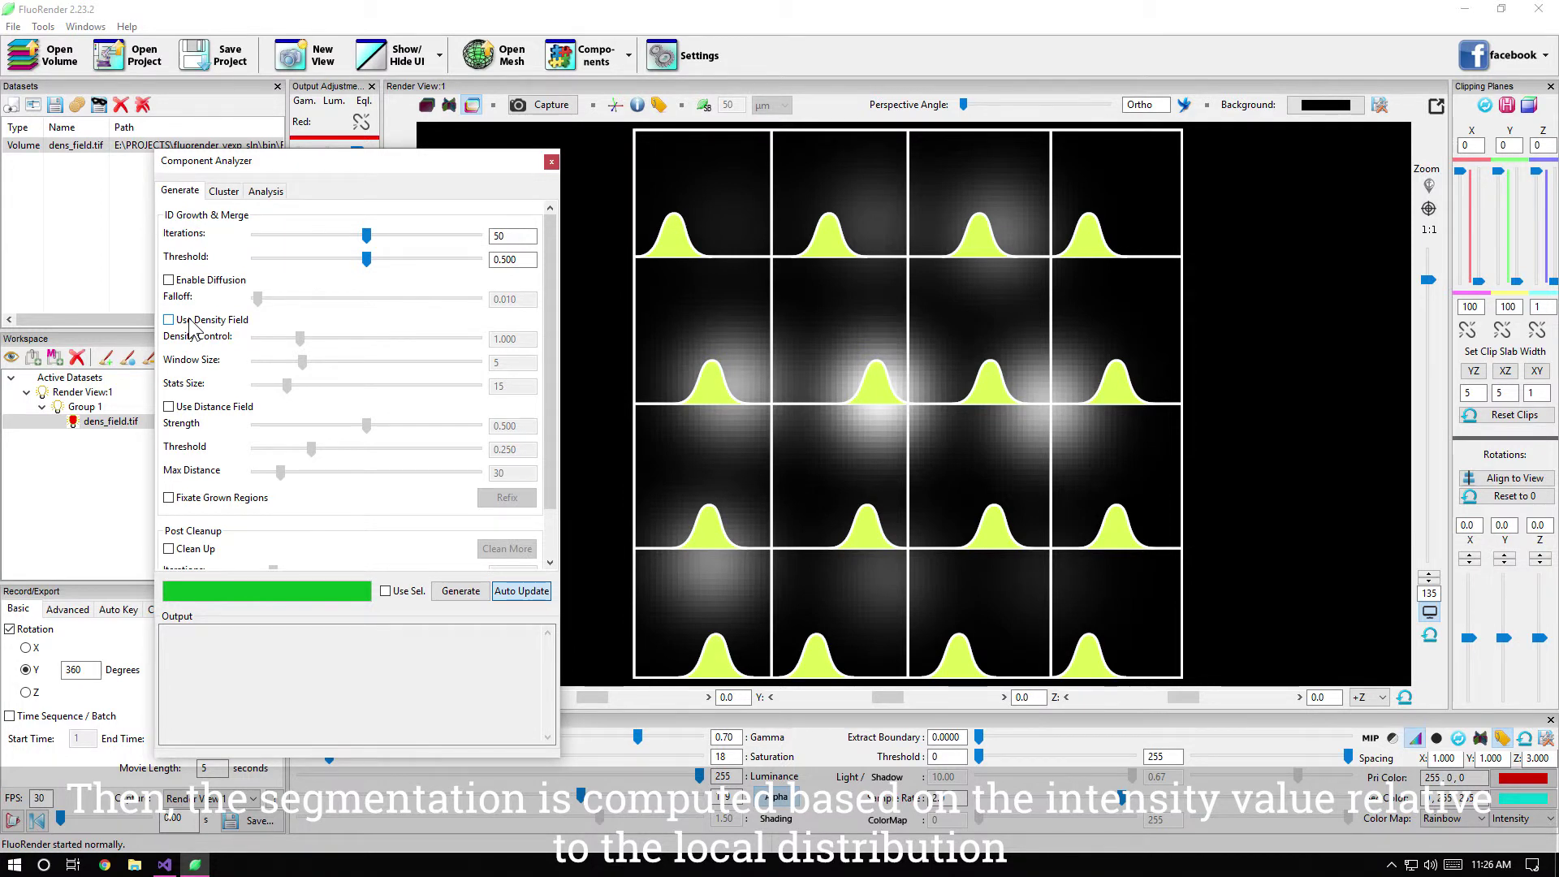
click(190, 328)
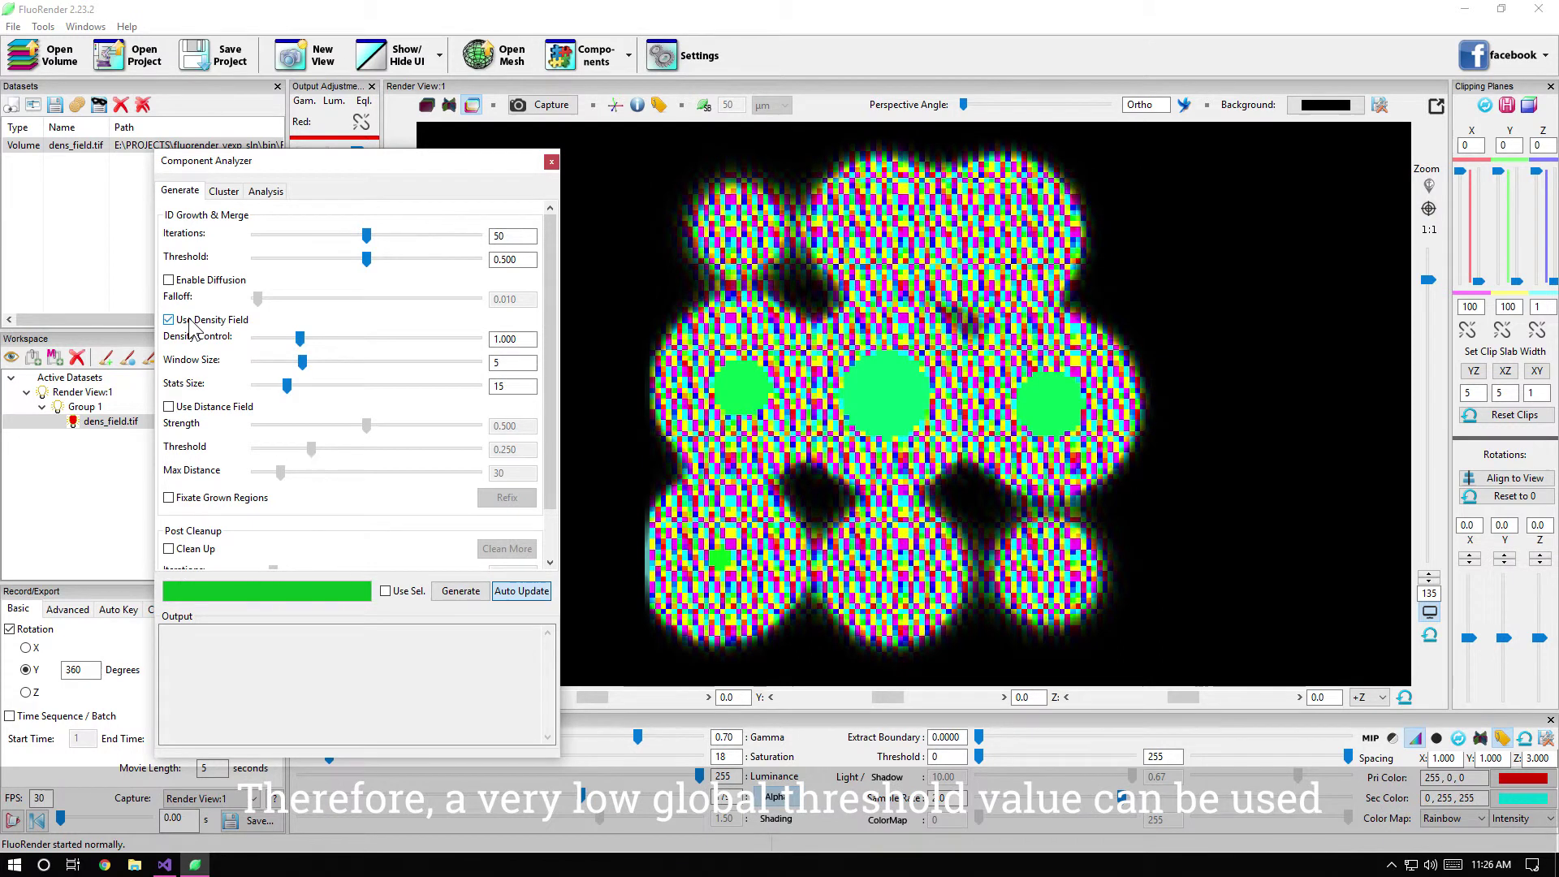
drag(366, 259, 262, 262)
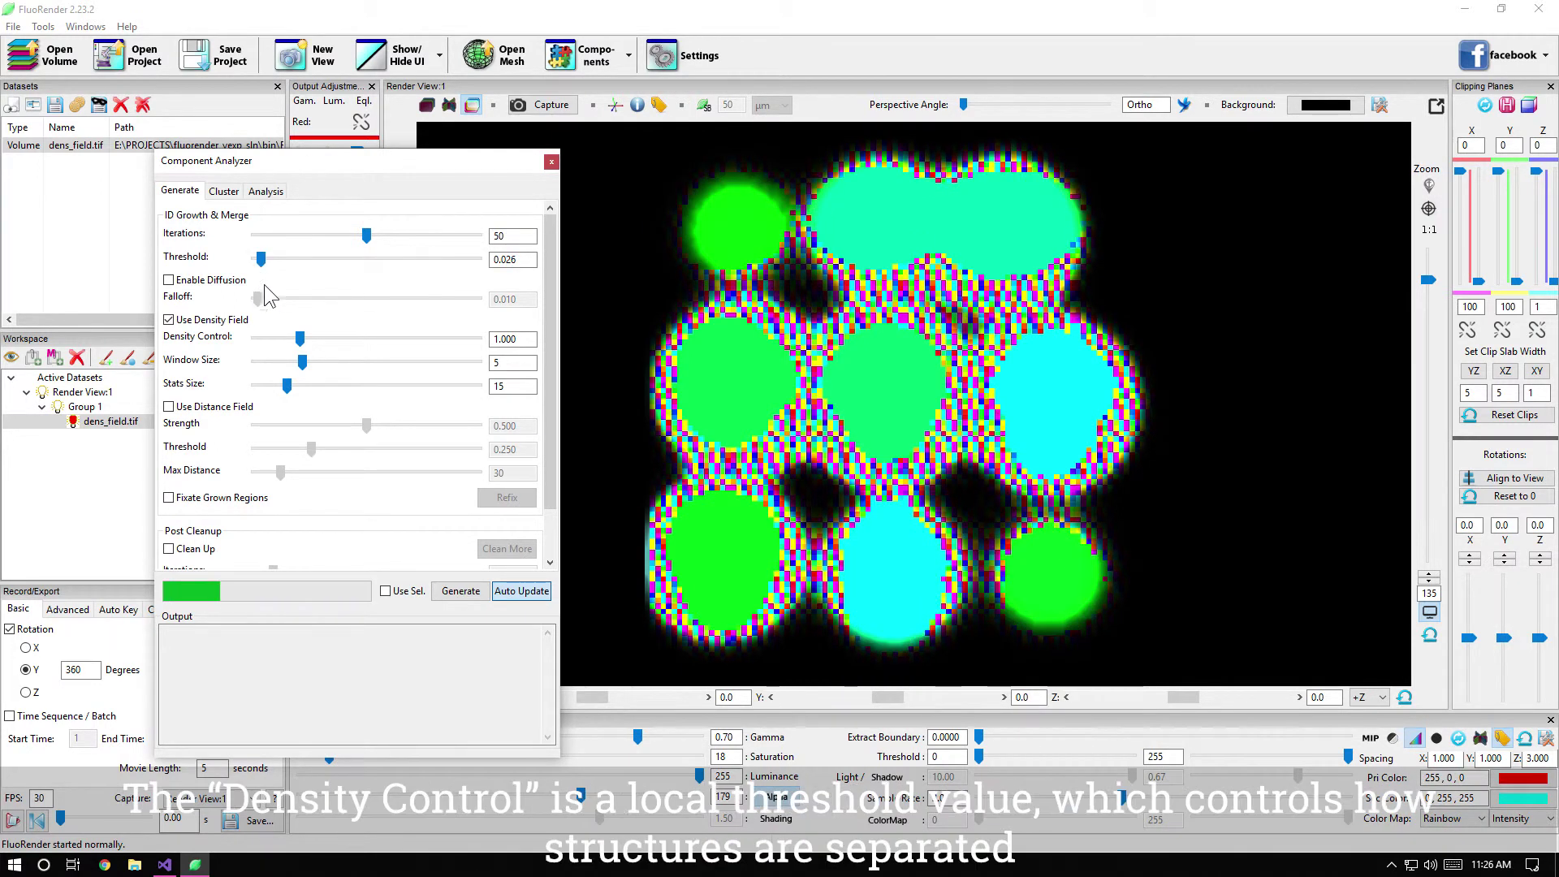
Step: Set the density field's Density Control to 2.354, Window Size to 1 and Stats Size to 19
click(300, 339)
mouse_move(300, 341)
mouse_down()
mouse_move(364, 356)
mouse_move(291, 363)
mouse_up()
drag(269, 365, 227, 374)
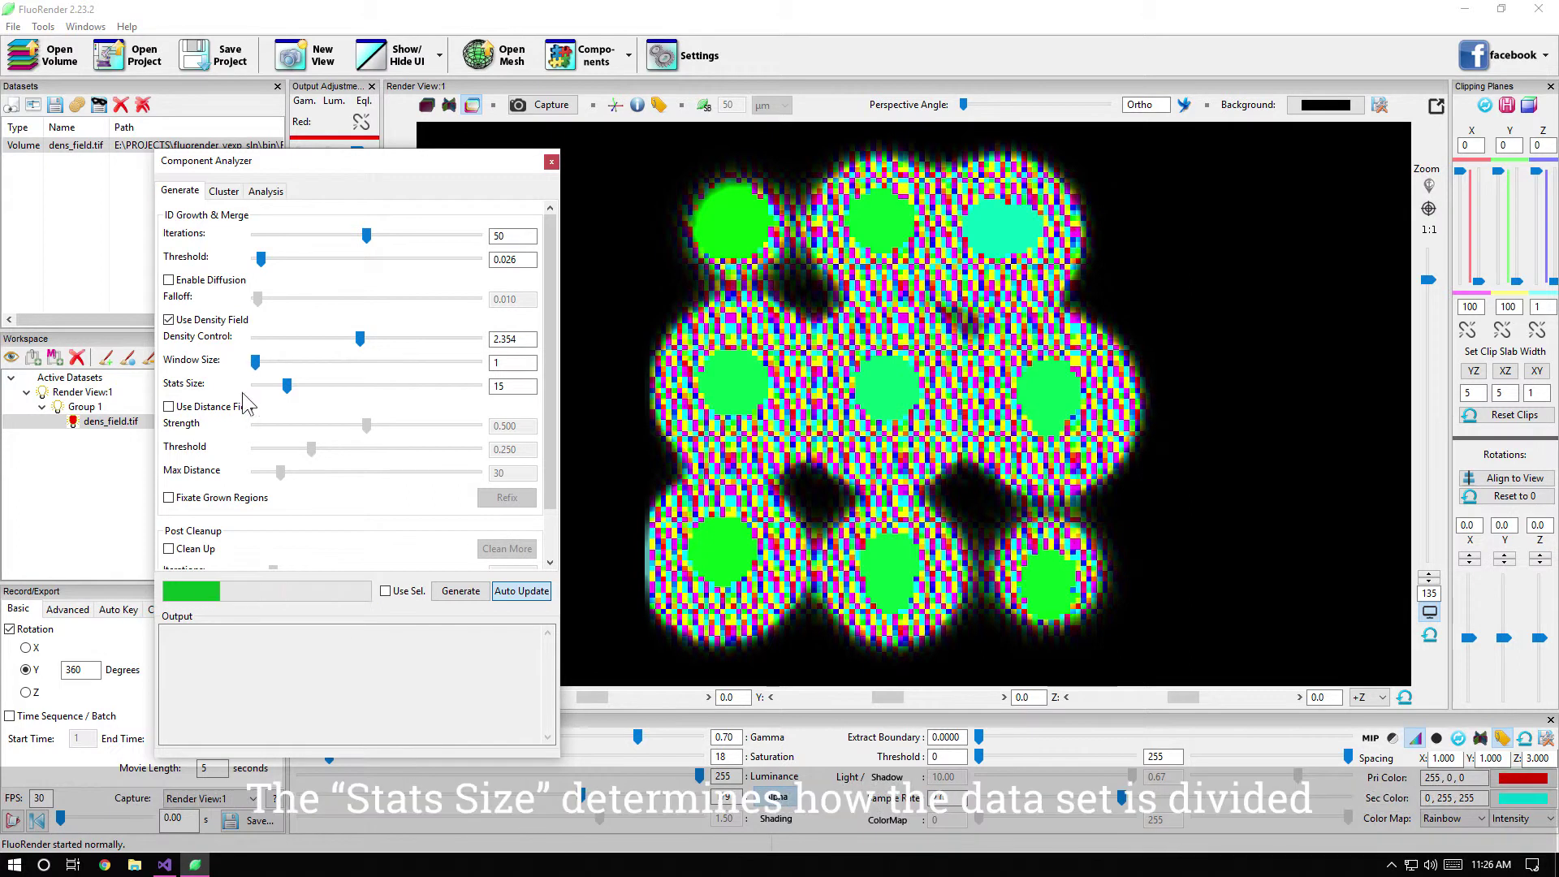
mouse_move(286, 386)
mouse_down()
mouse_move(343, 391)
mouse_move(296, 388)
mouse_up()
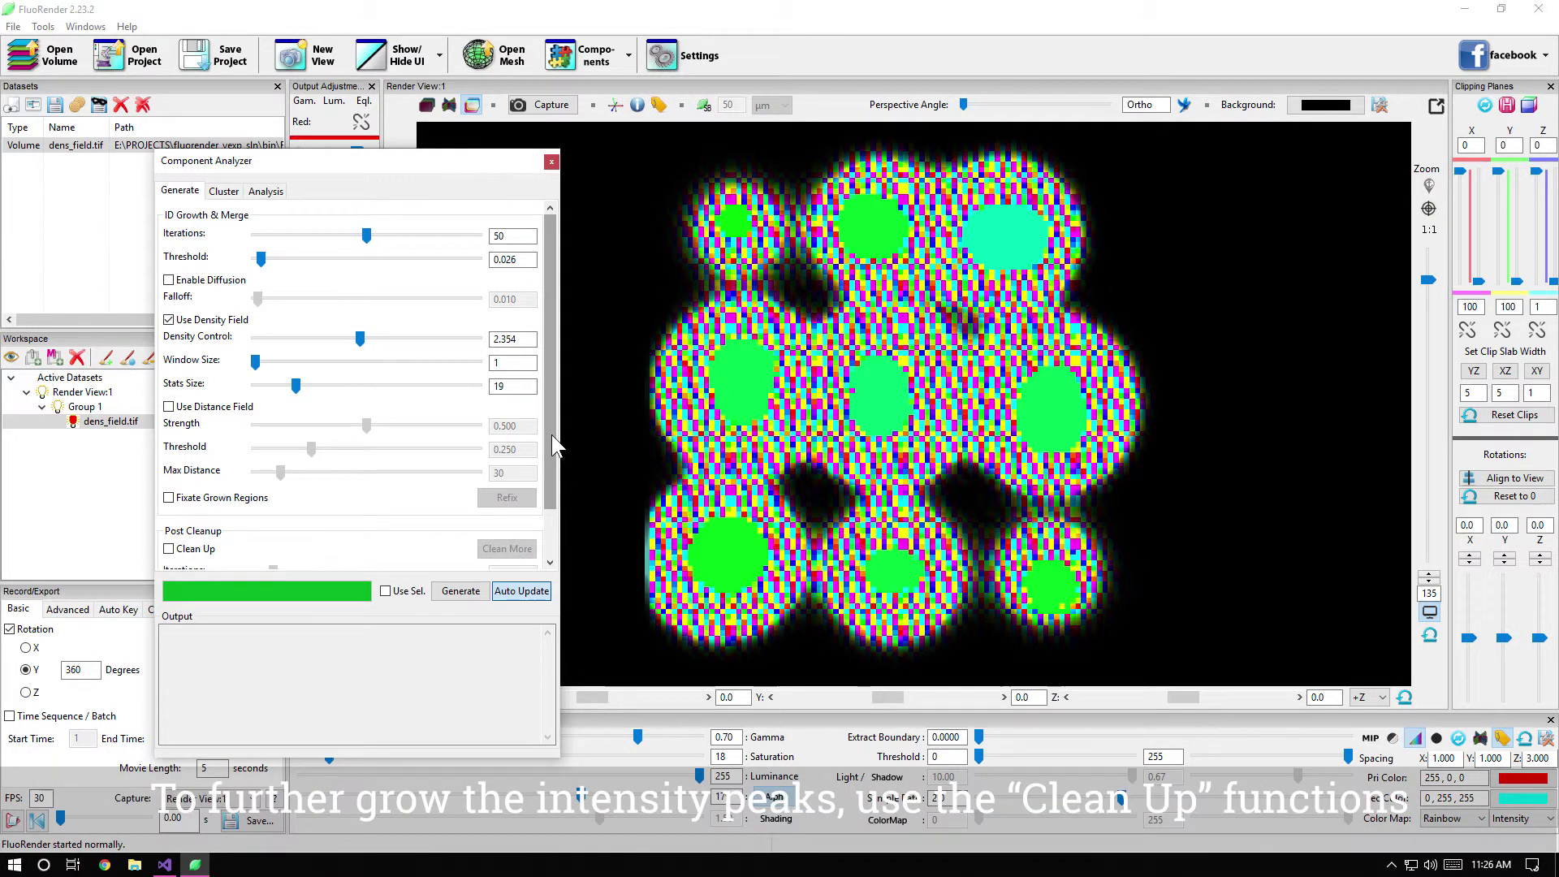
Step: Enable post cleanup and run Clean More twice to expand the segmented regions
drag(552, 436, 548, 474)
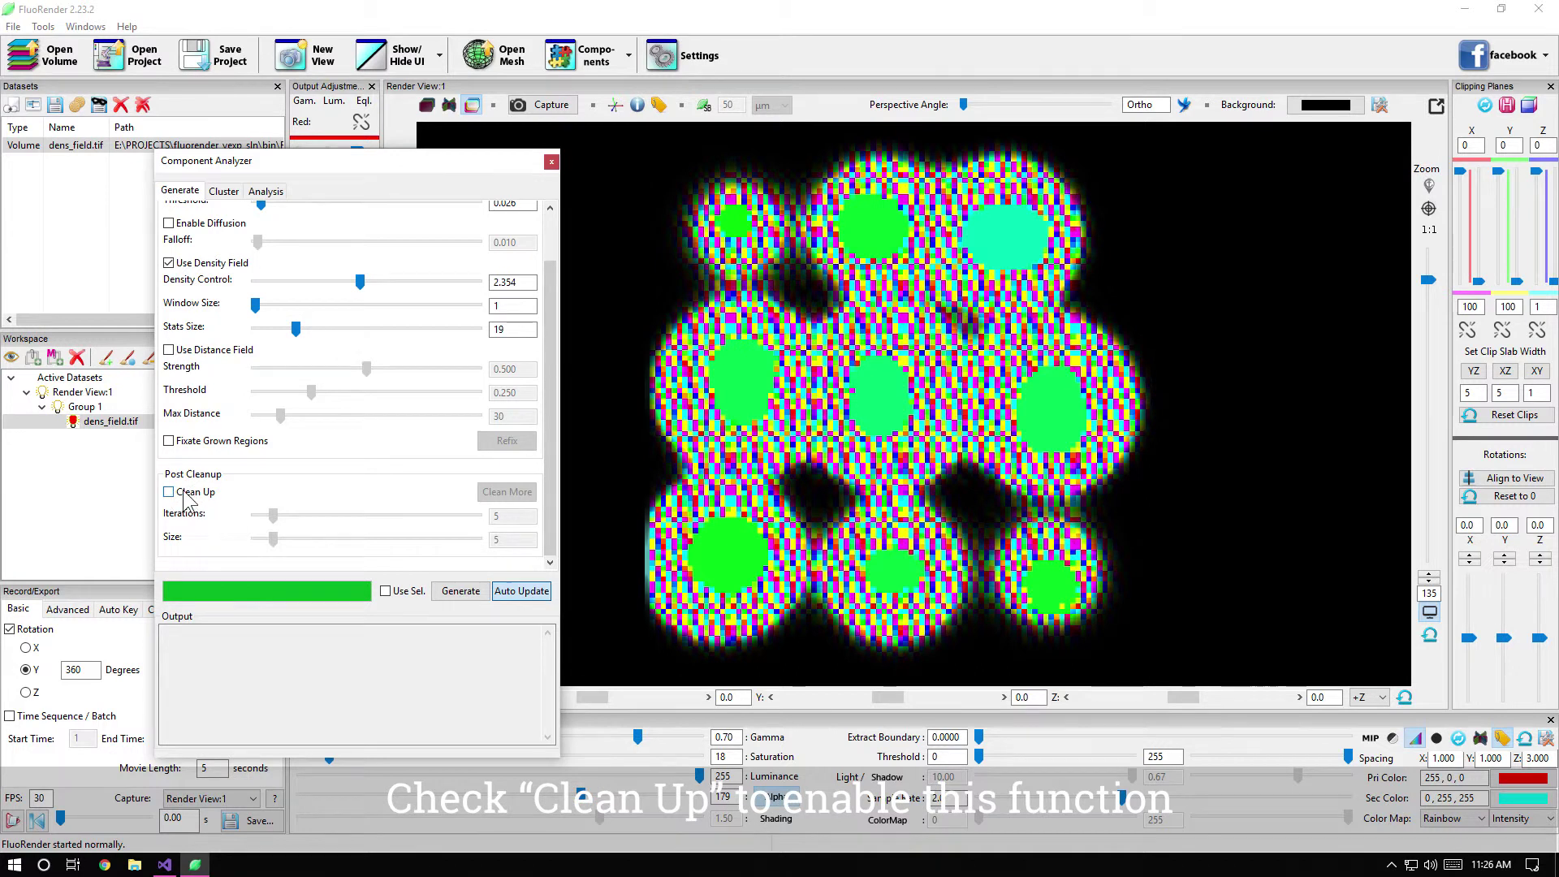
click(169, 492)
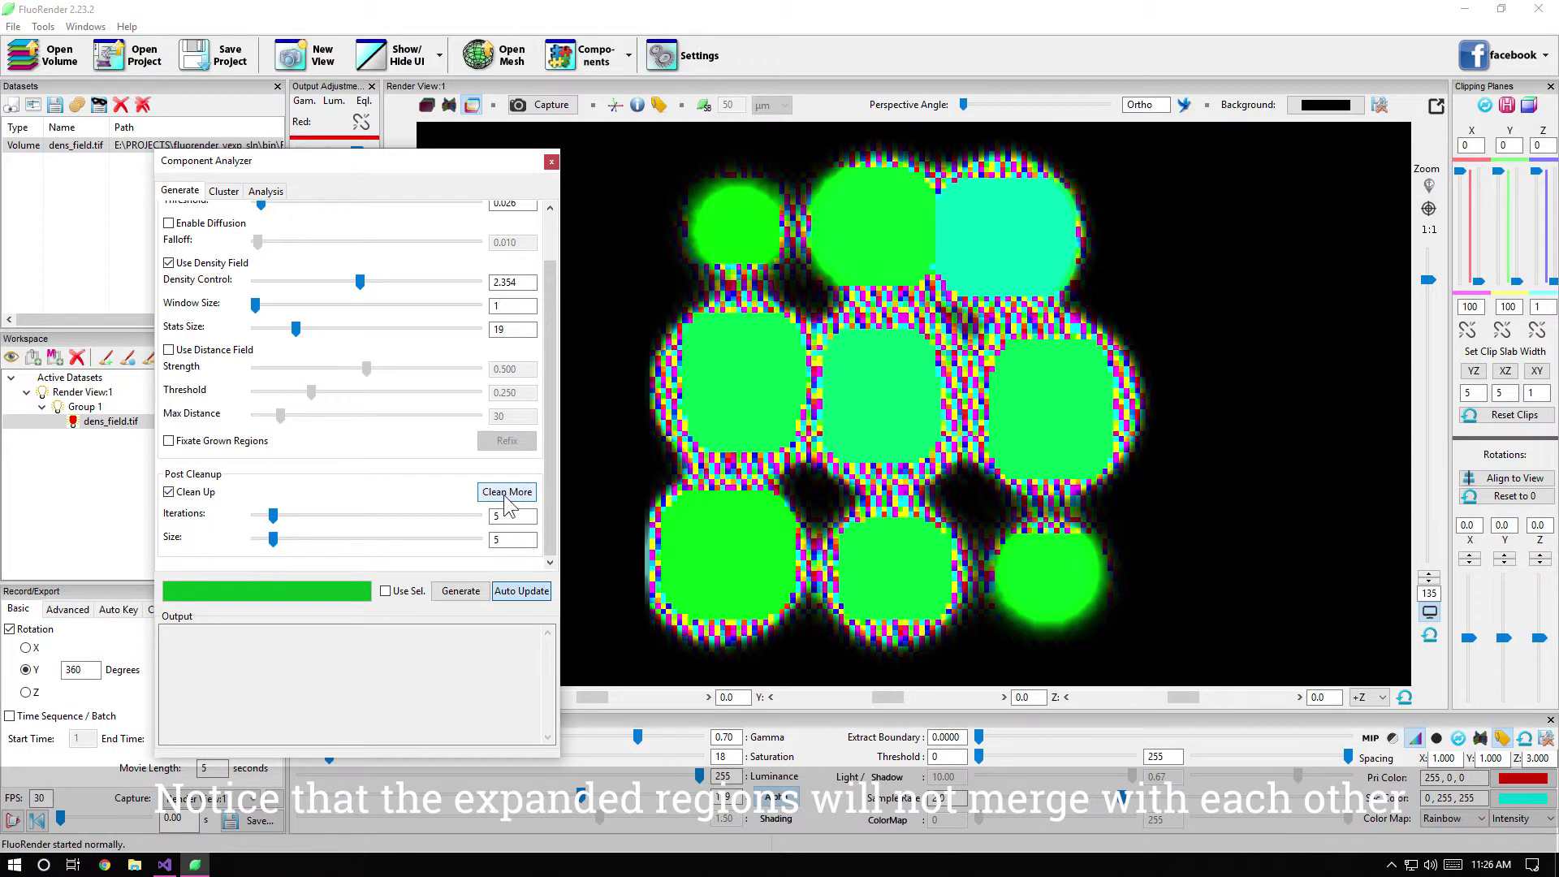
click(506, 493)
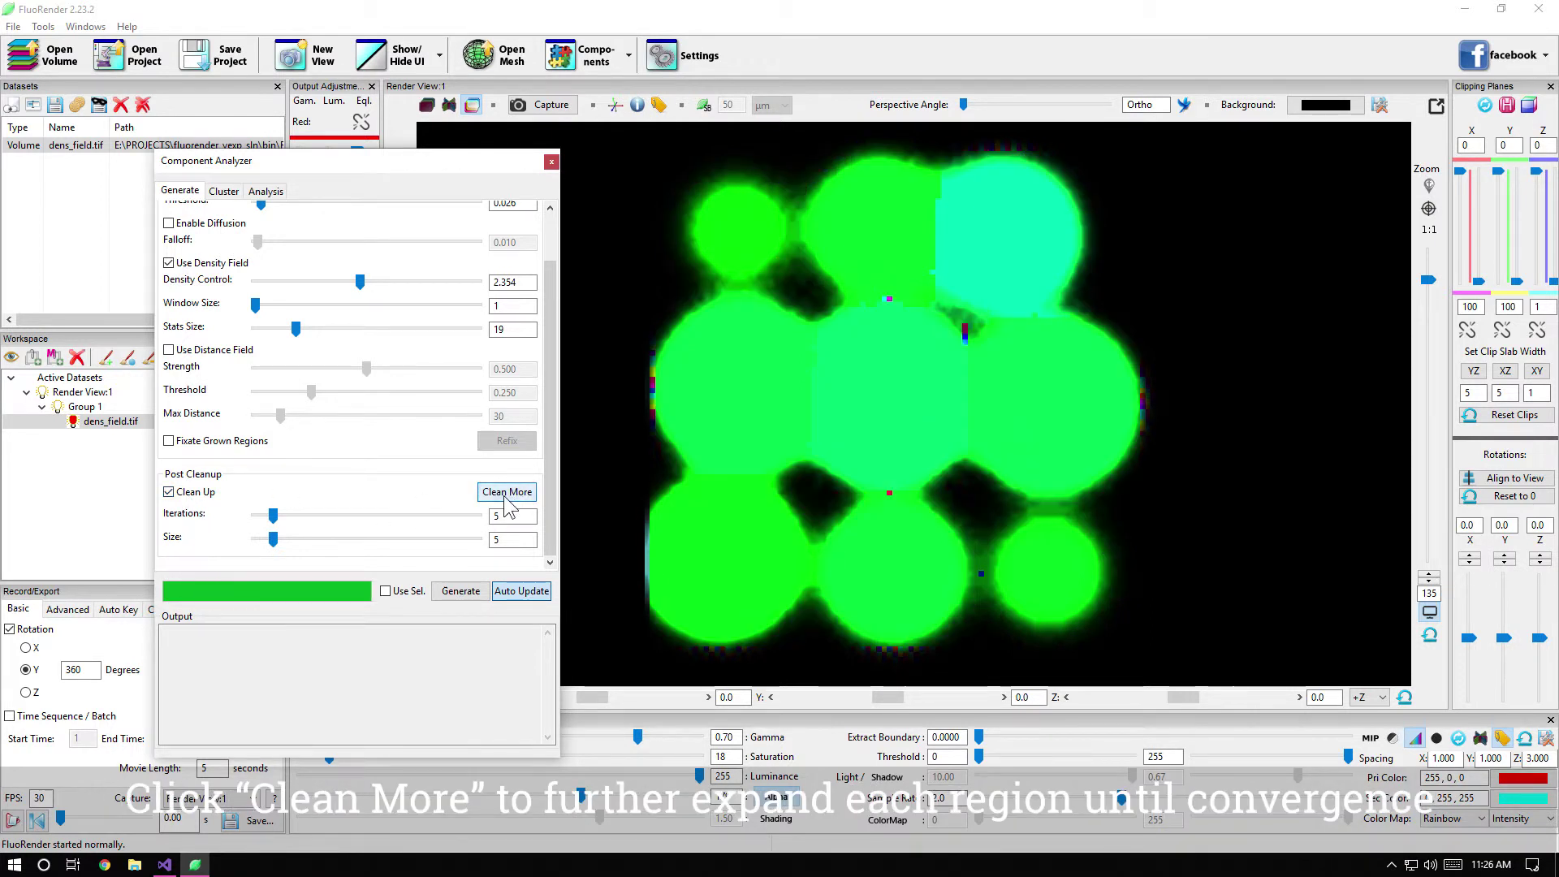
click(505, 499)
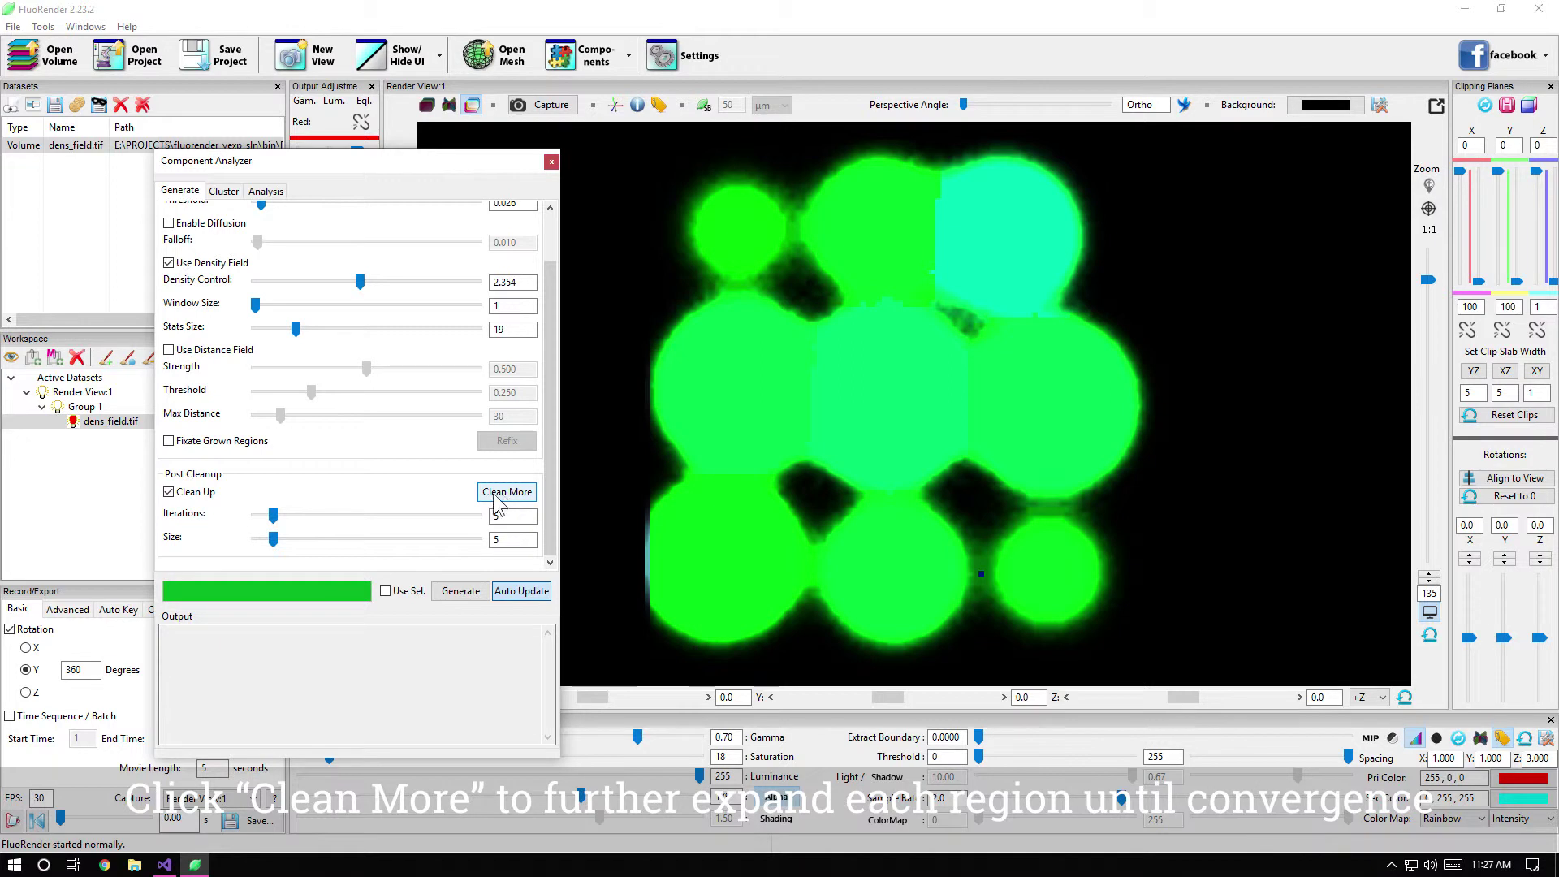
Step: Export the density-field components as separate random-color channels and close the Component Analyzer
click(267, 191)
click(288, 427)
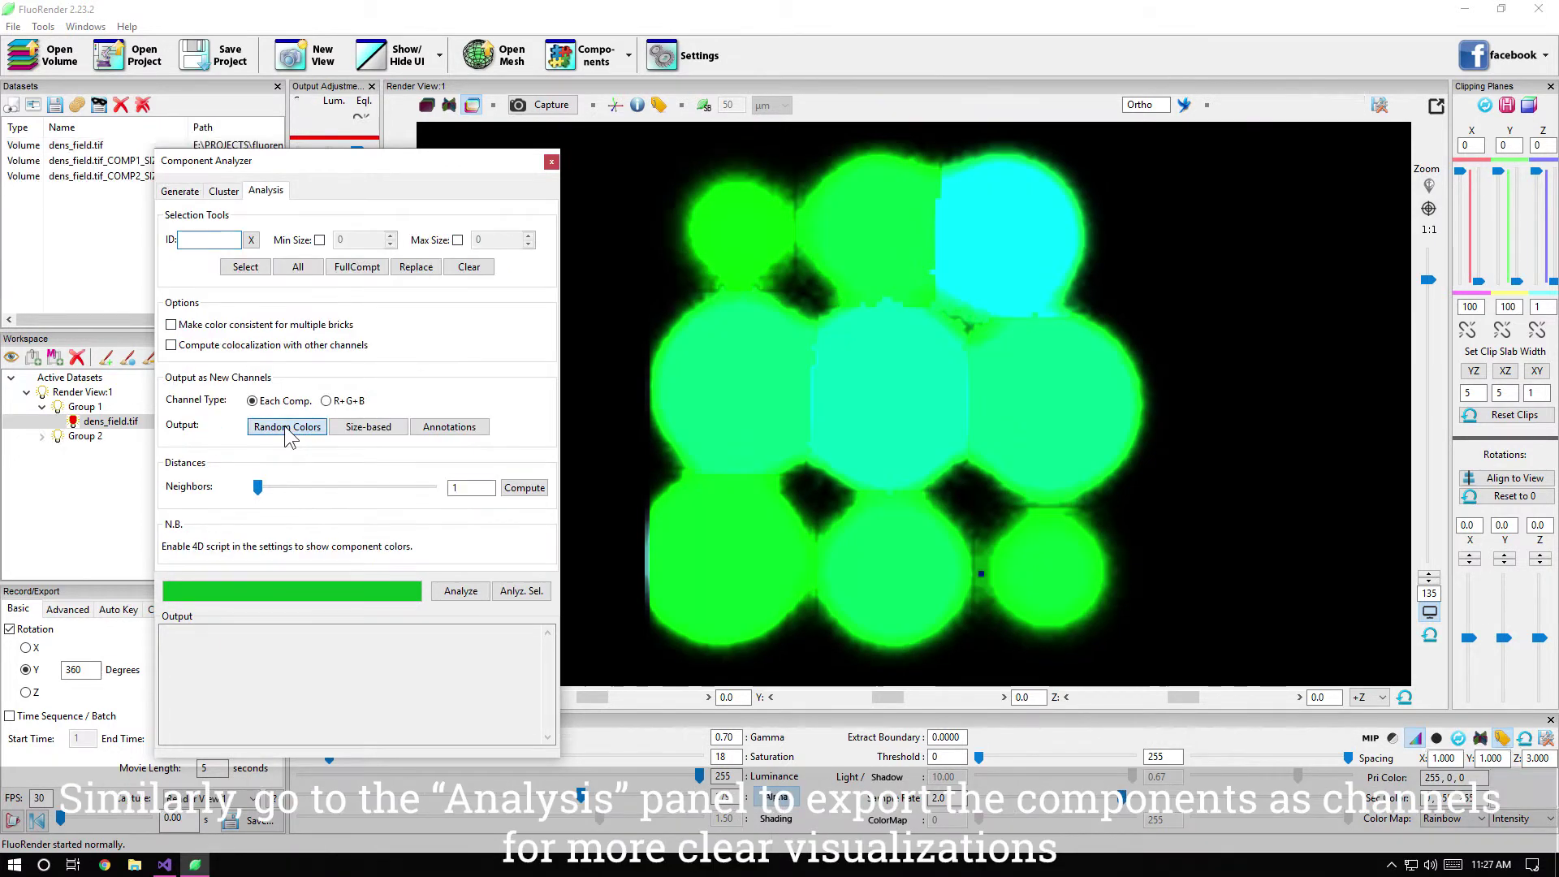
click(551, 161)
Step: Hide the original dens_field.tif volume and randomize the Group 2 channel colors repeatedly to distinguish the components
click(73, 421)
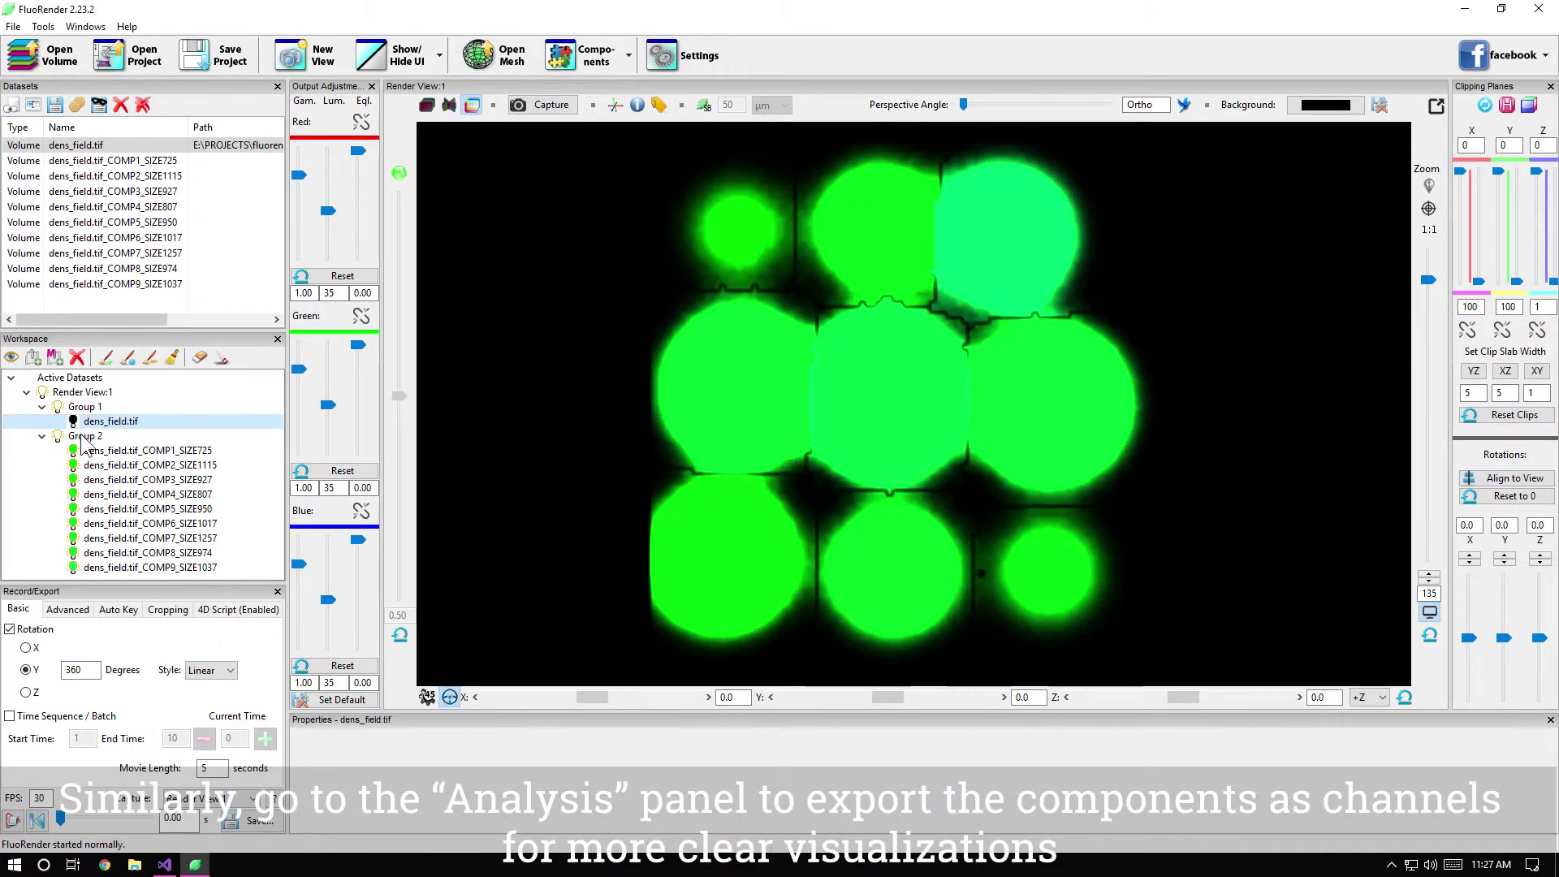
click(82, 438)
right_click(82, 437)
click(154, 533)
right_click(92, 471)
click(152, 544)
right_click(87, 439)
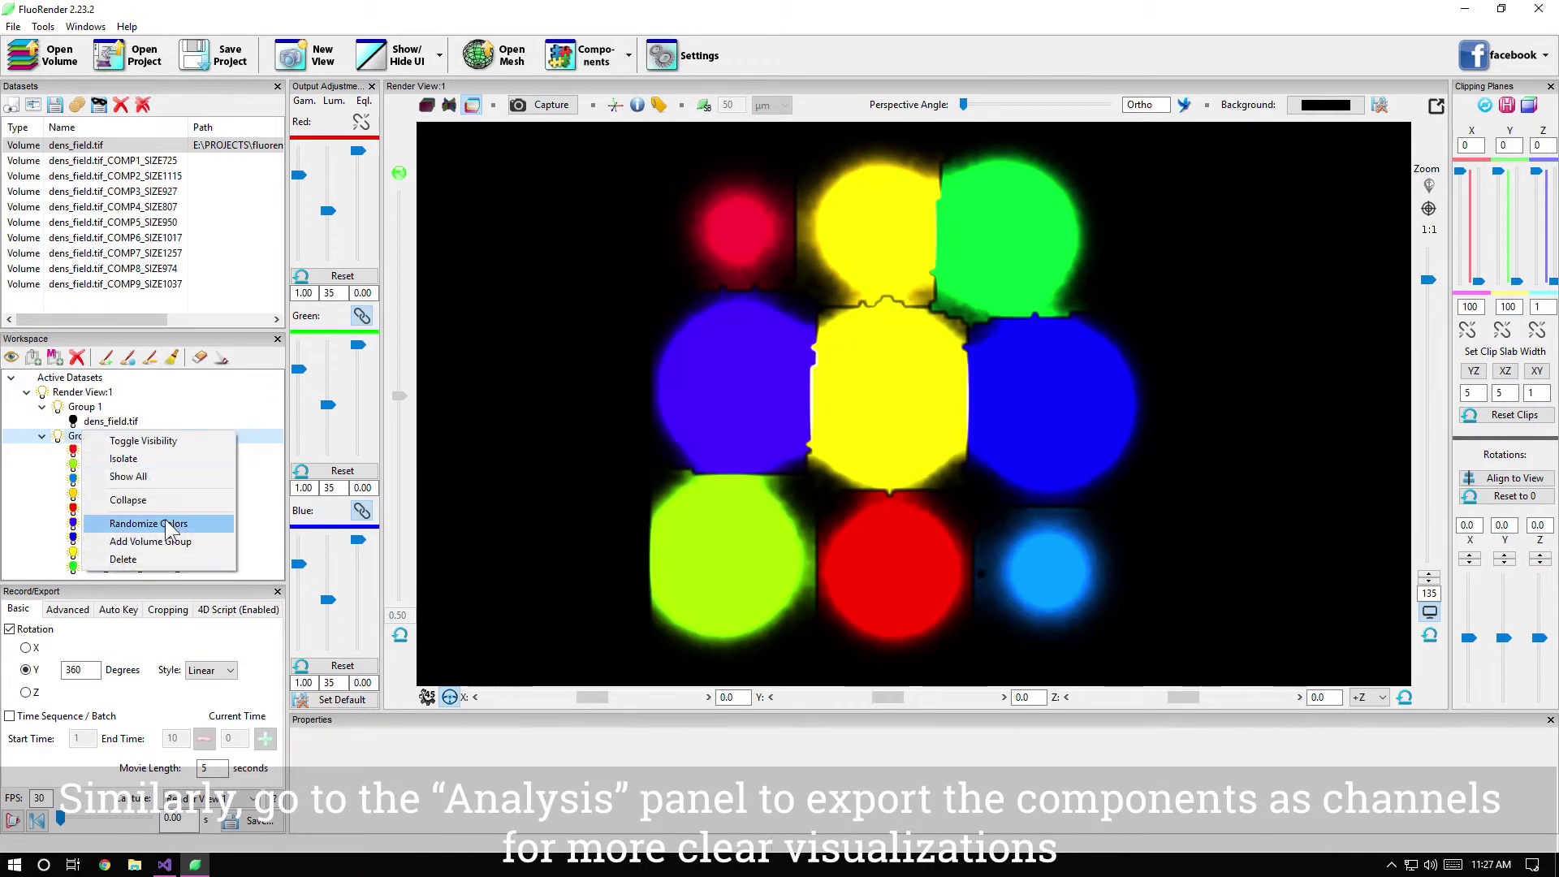
click(166, 525)
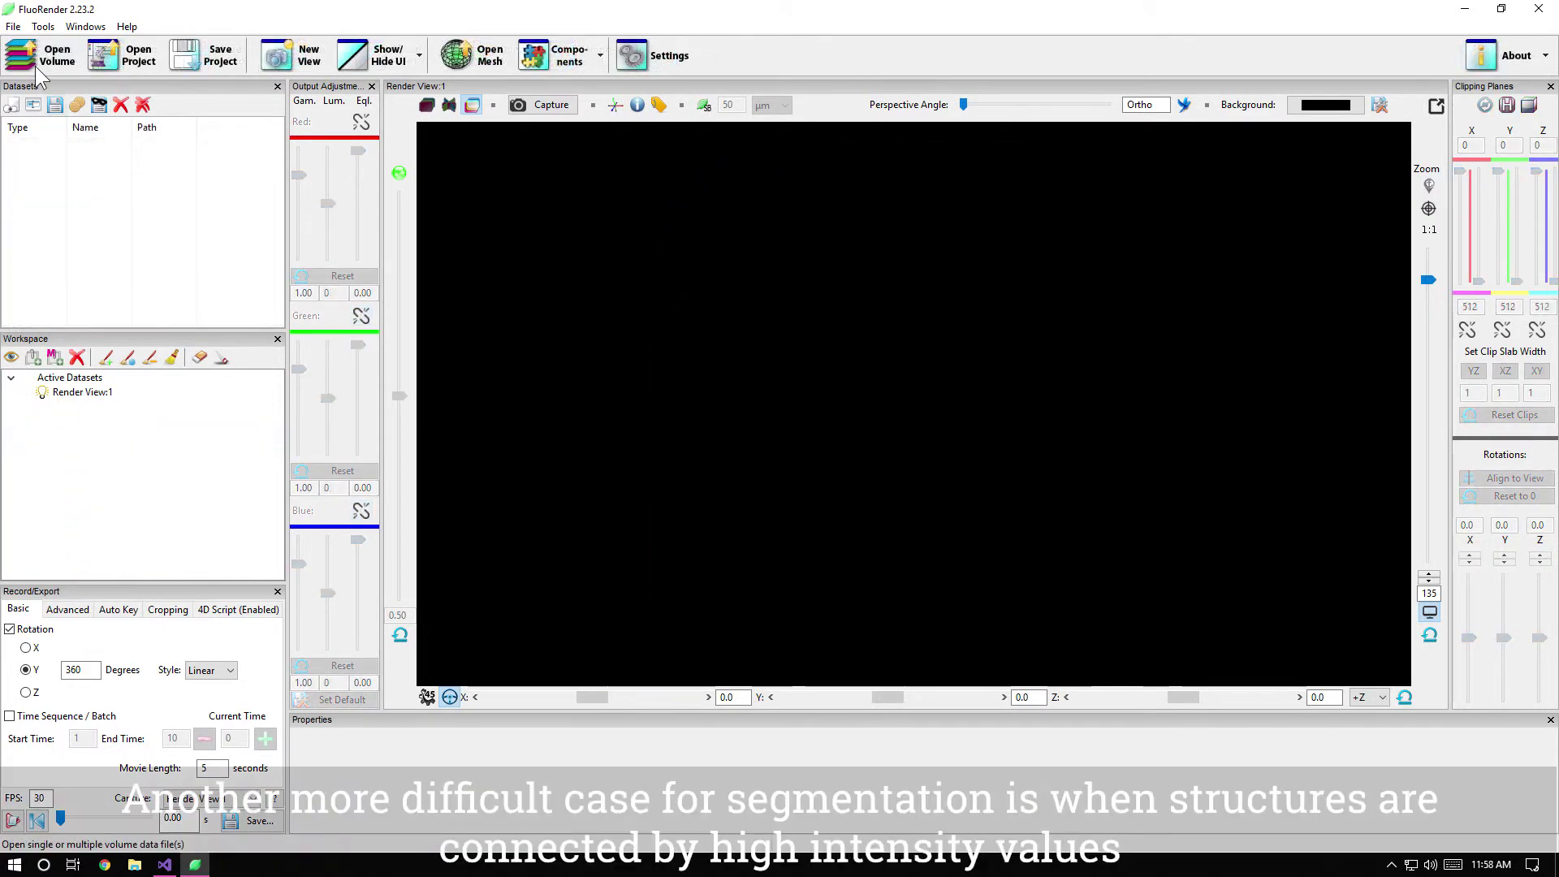
Step: Open the dist_field.tif volume from the Data folder
click(31, 62)
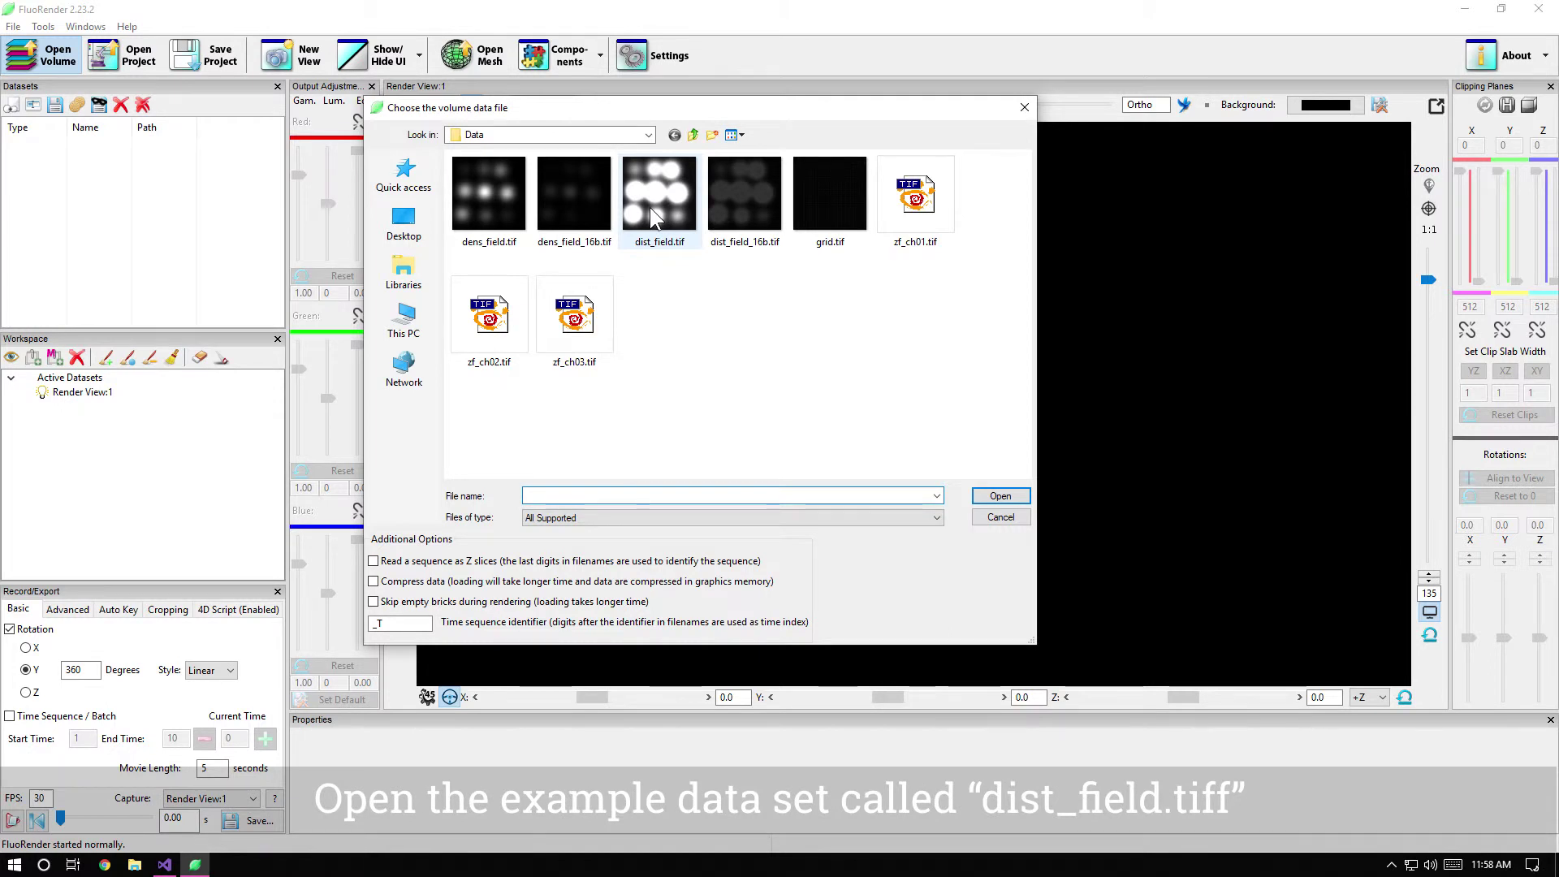
double_click(649, 207)
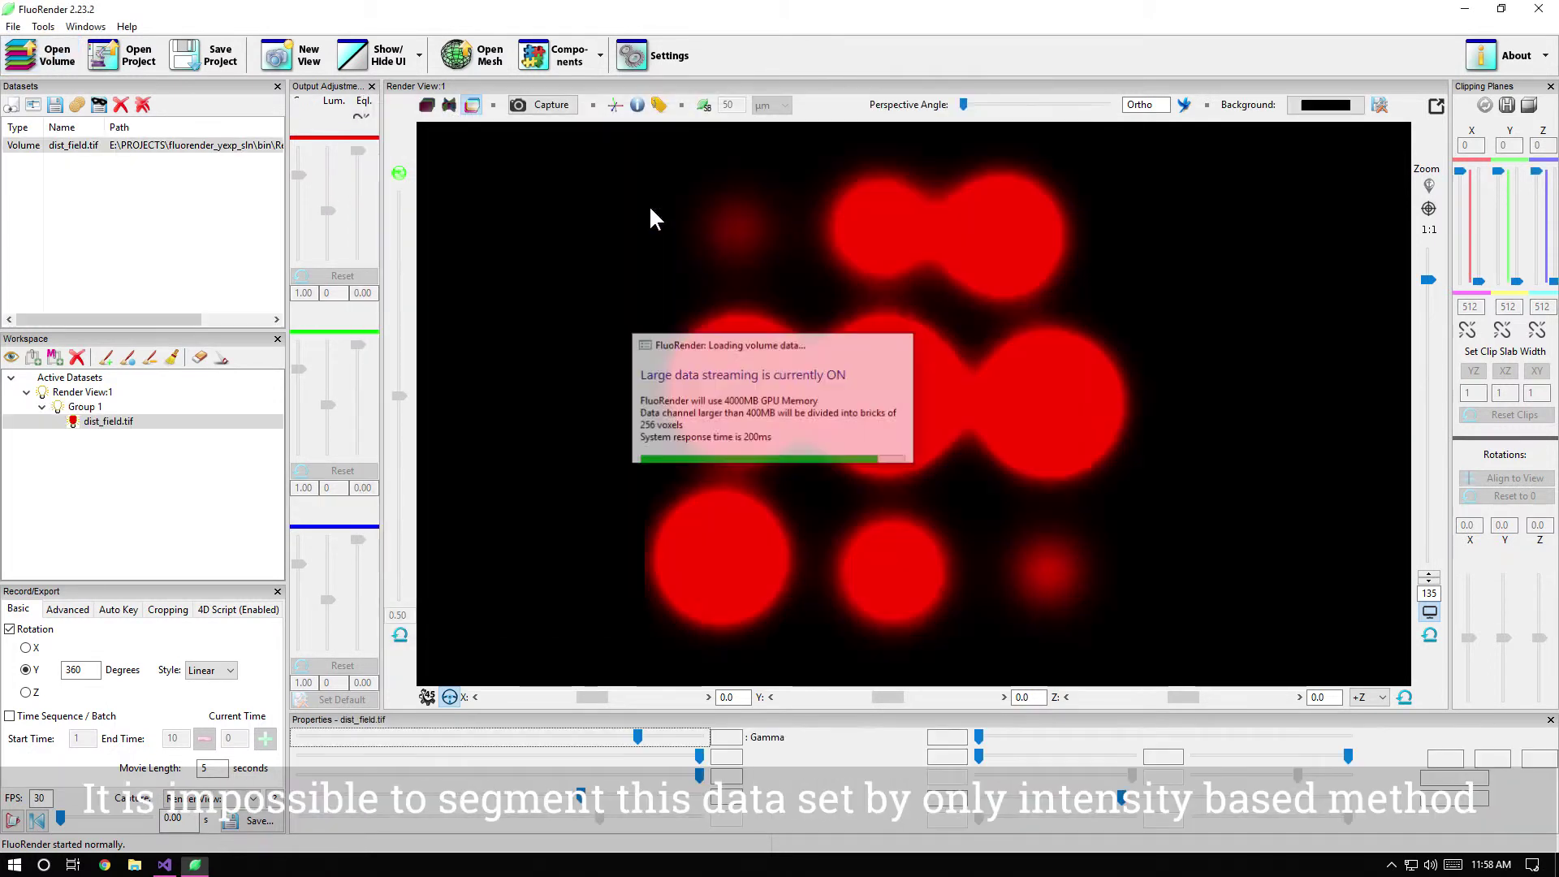
Step: Start the Component Analyzer on the dist_field.tif volume with automatic updating and enable the distance field
click(548, 59)
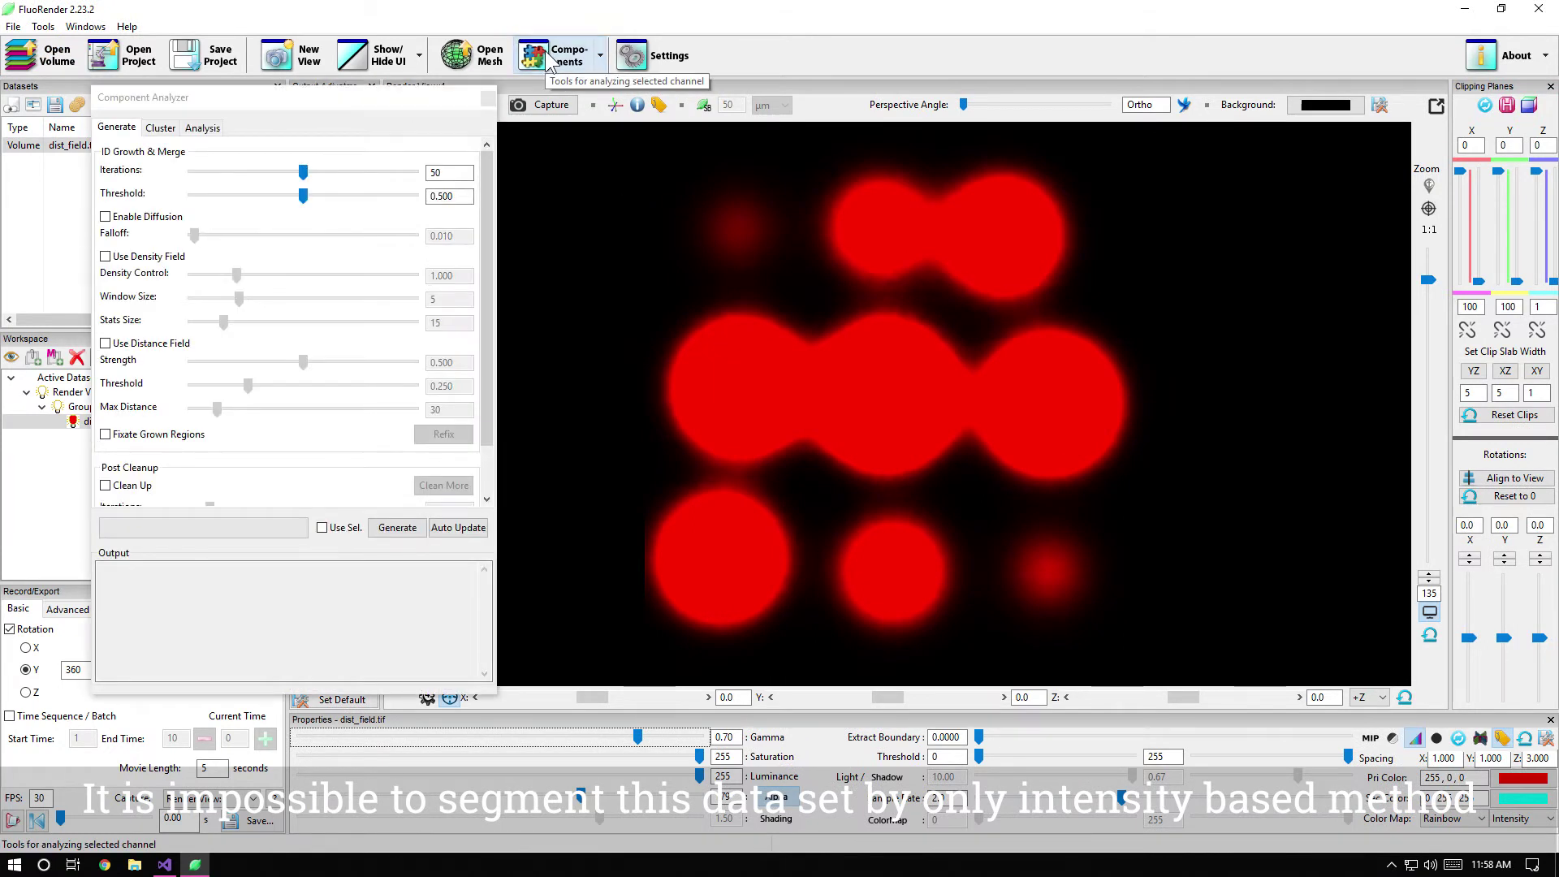
click(457, 529)
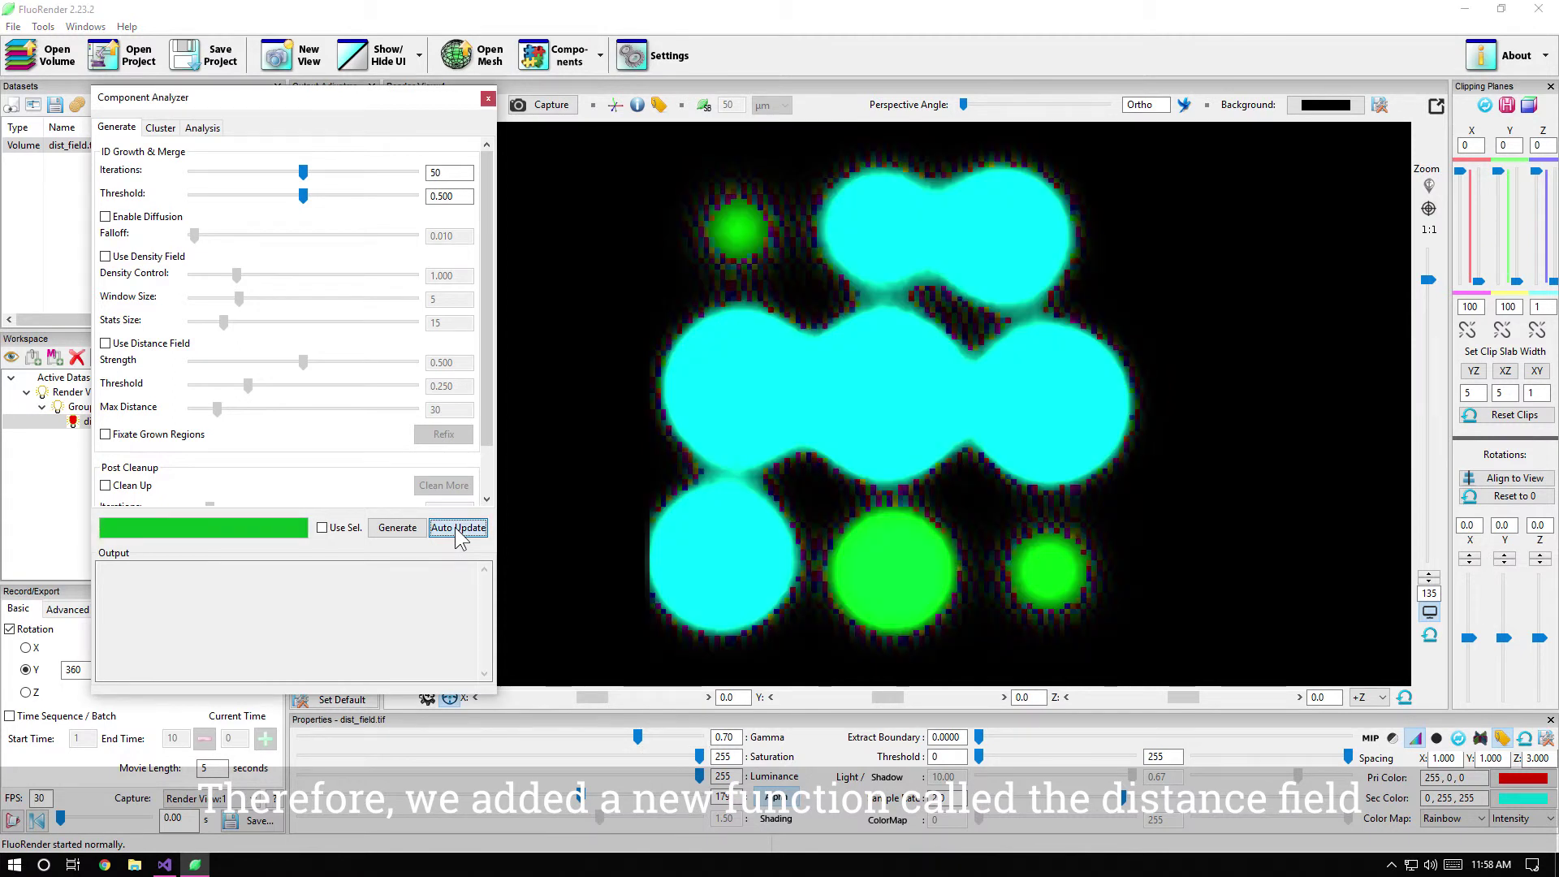
click(139, 349)
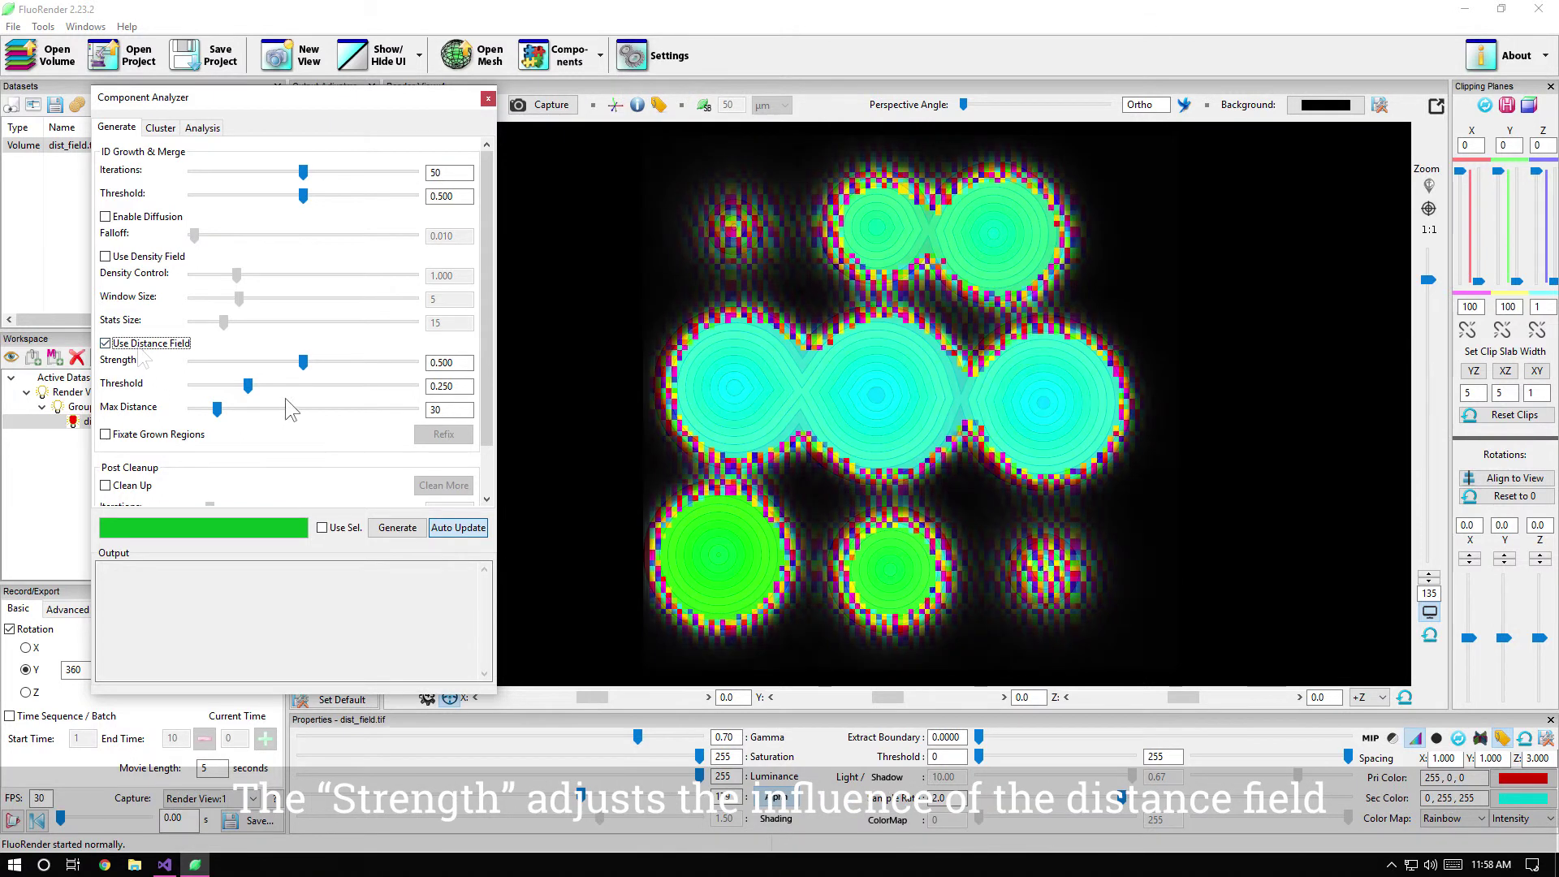
Step: Set the distance field strength to 0.901, the global growth threshold to 0.131 and the distance field threshold to 0.785
drag(304, 358, 391, 362)
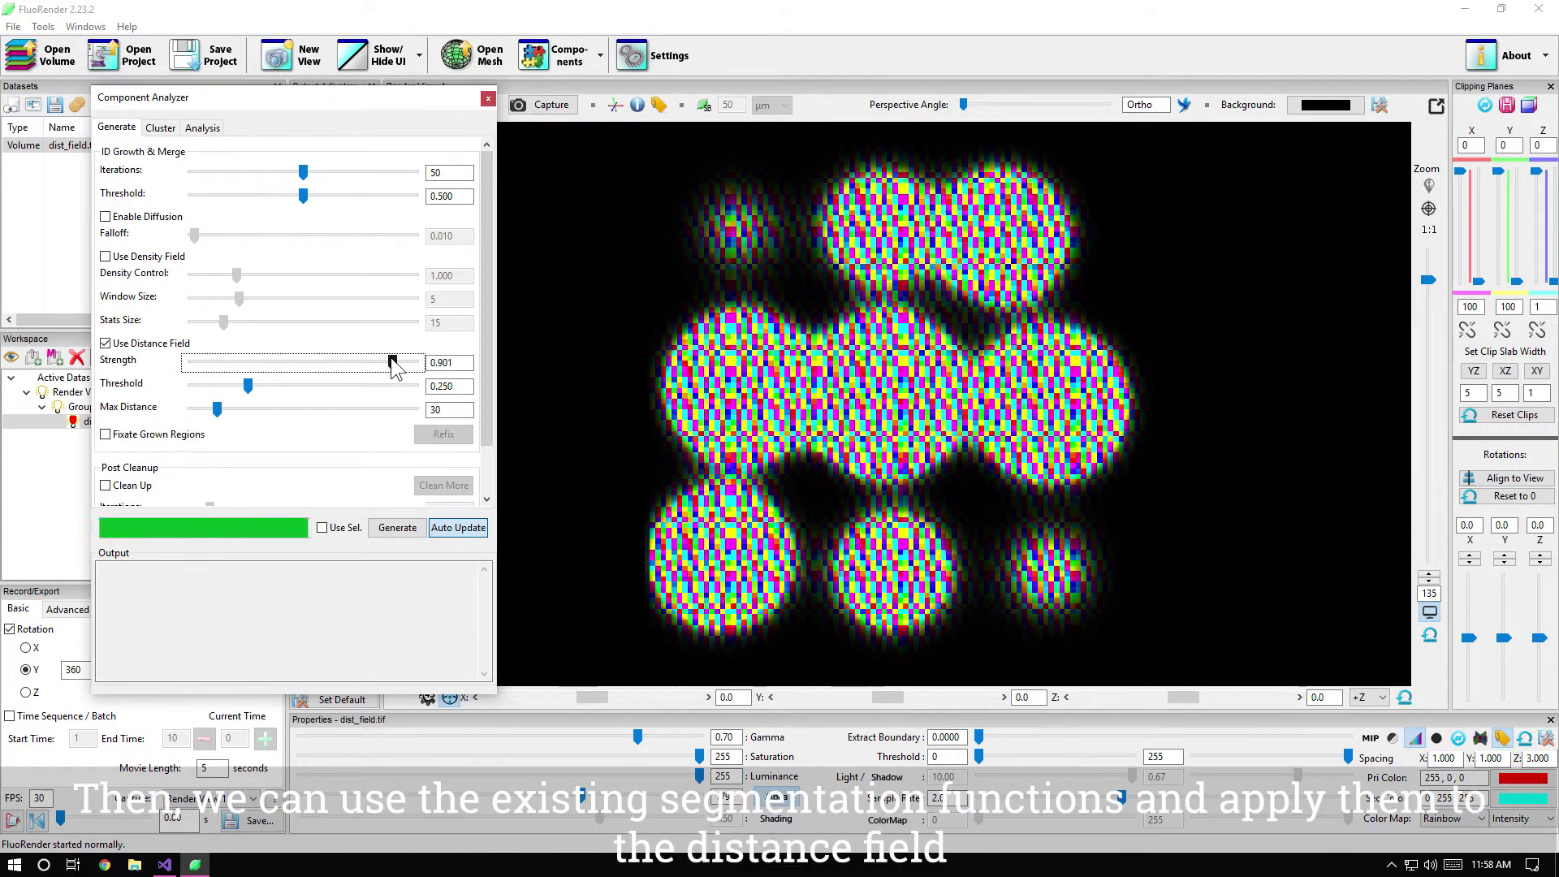
drag(303, 197, 222, 208)
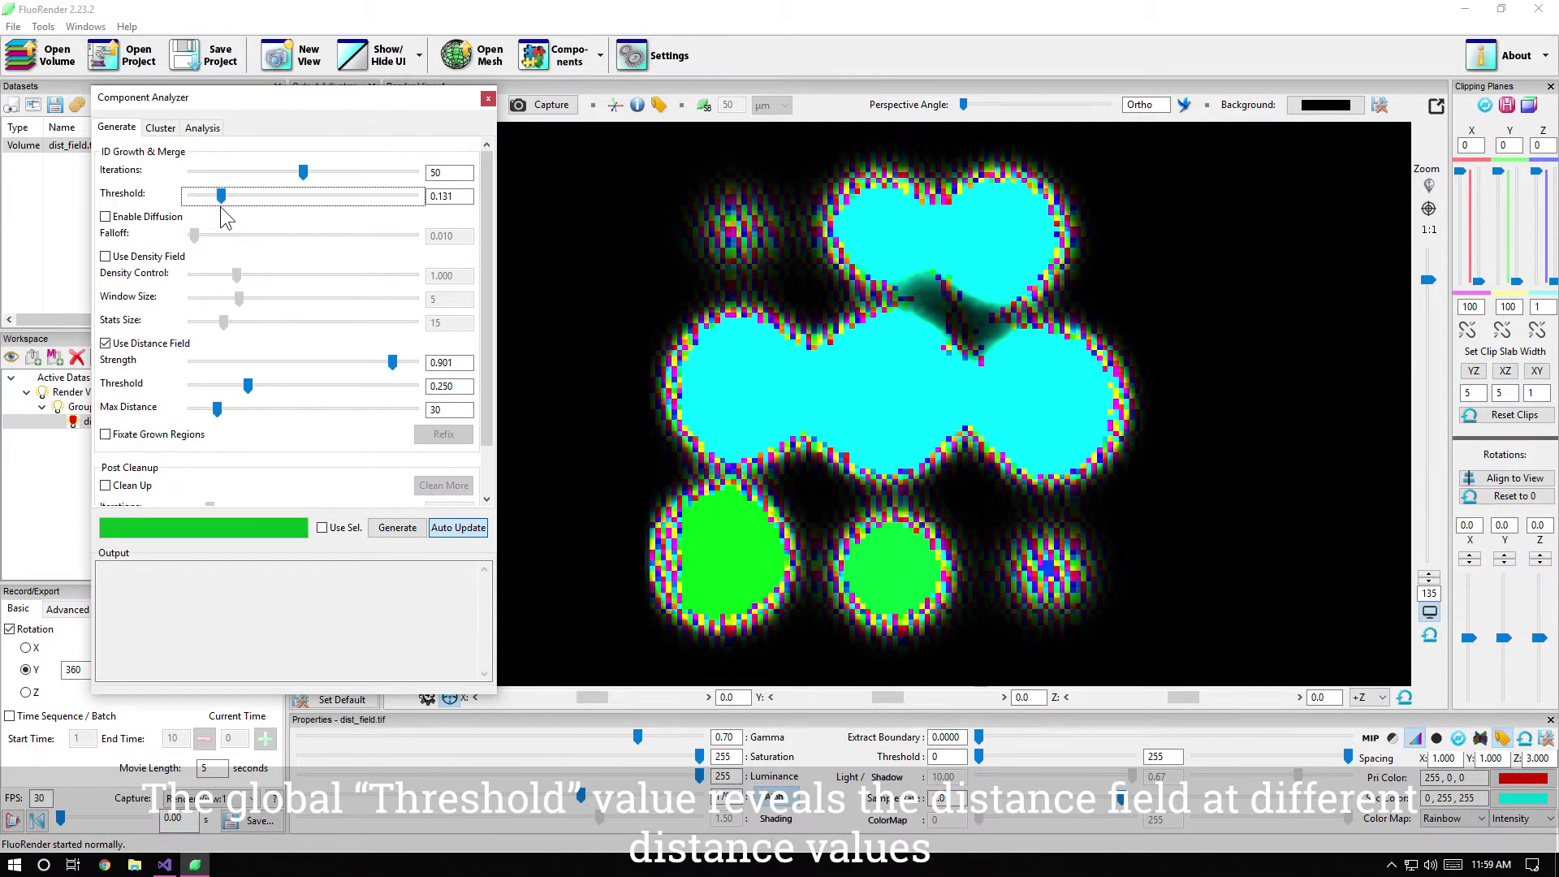
drag(247, 385, 366, 399)
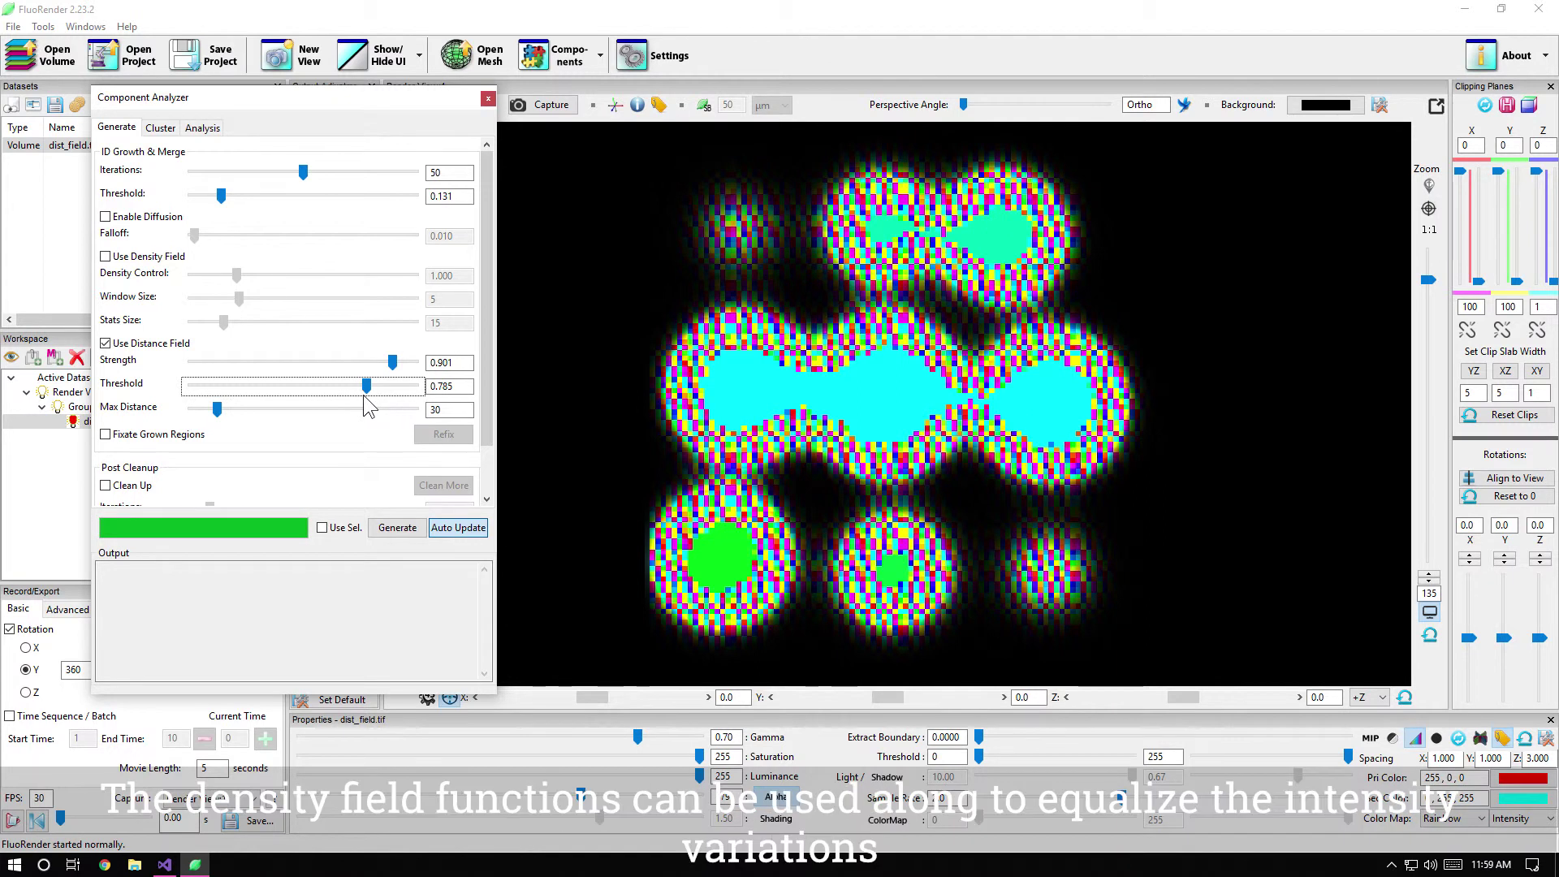
Step: Enable the density field with Density Control 2.847 and Stats Size 15, and expand the separated regions with Clean Up and one Clean More pass
click(105, 256)
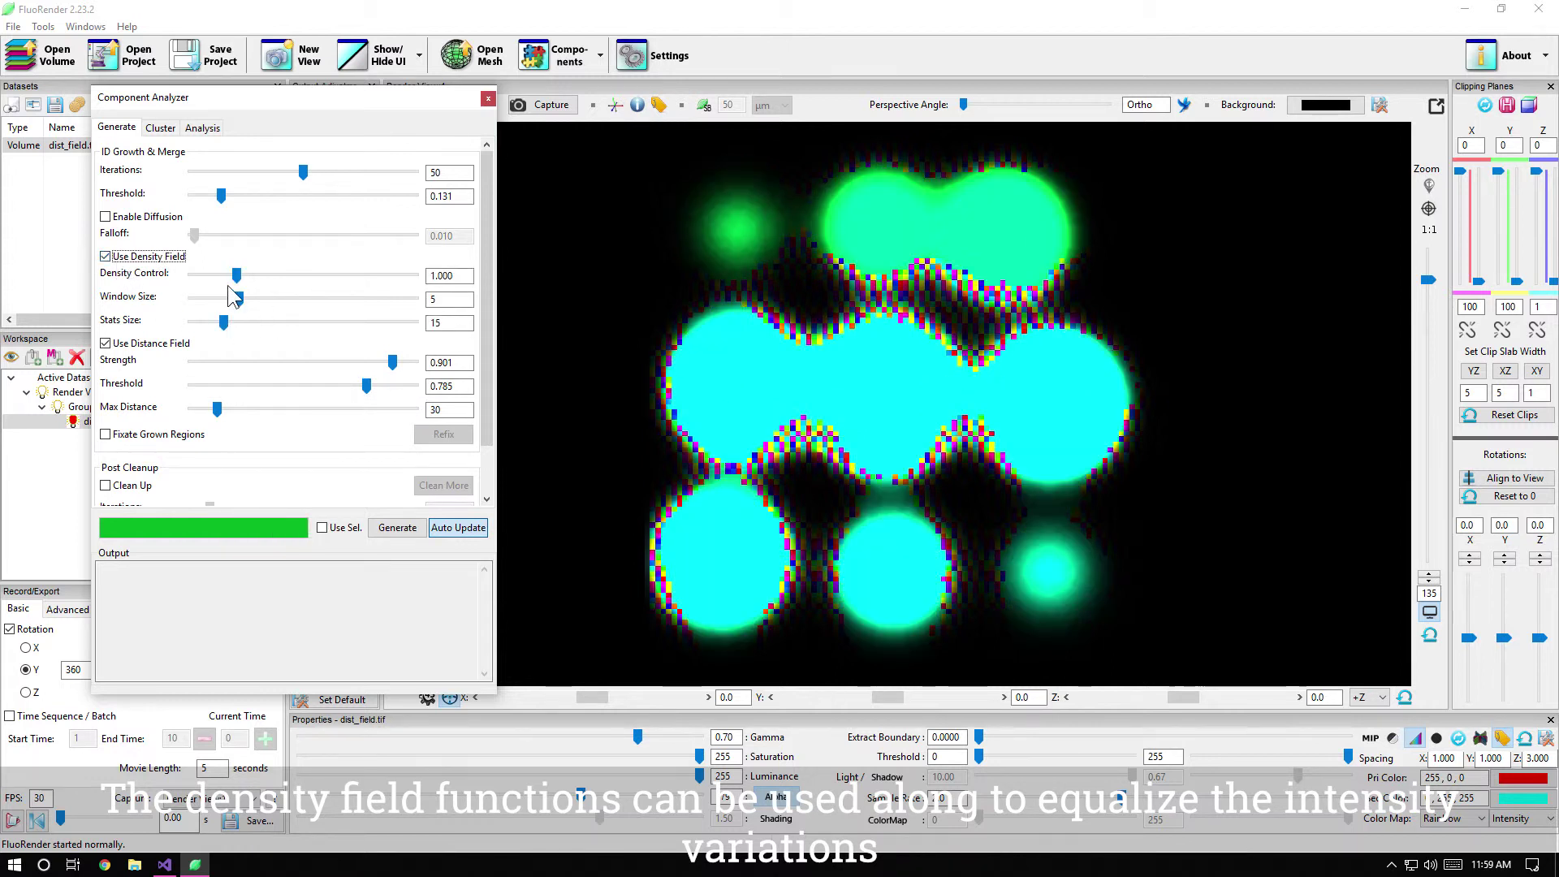
drag(237, 276, 319, 281)
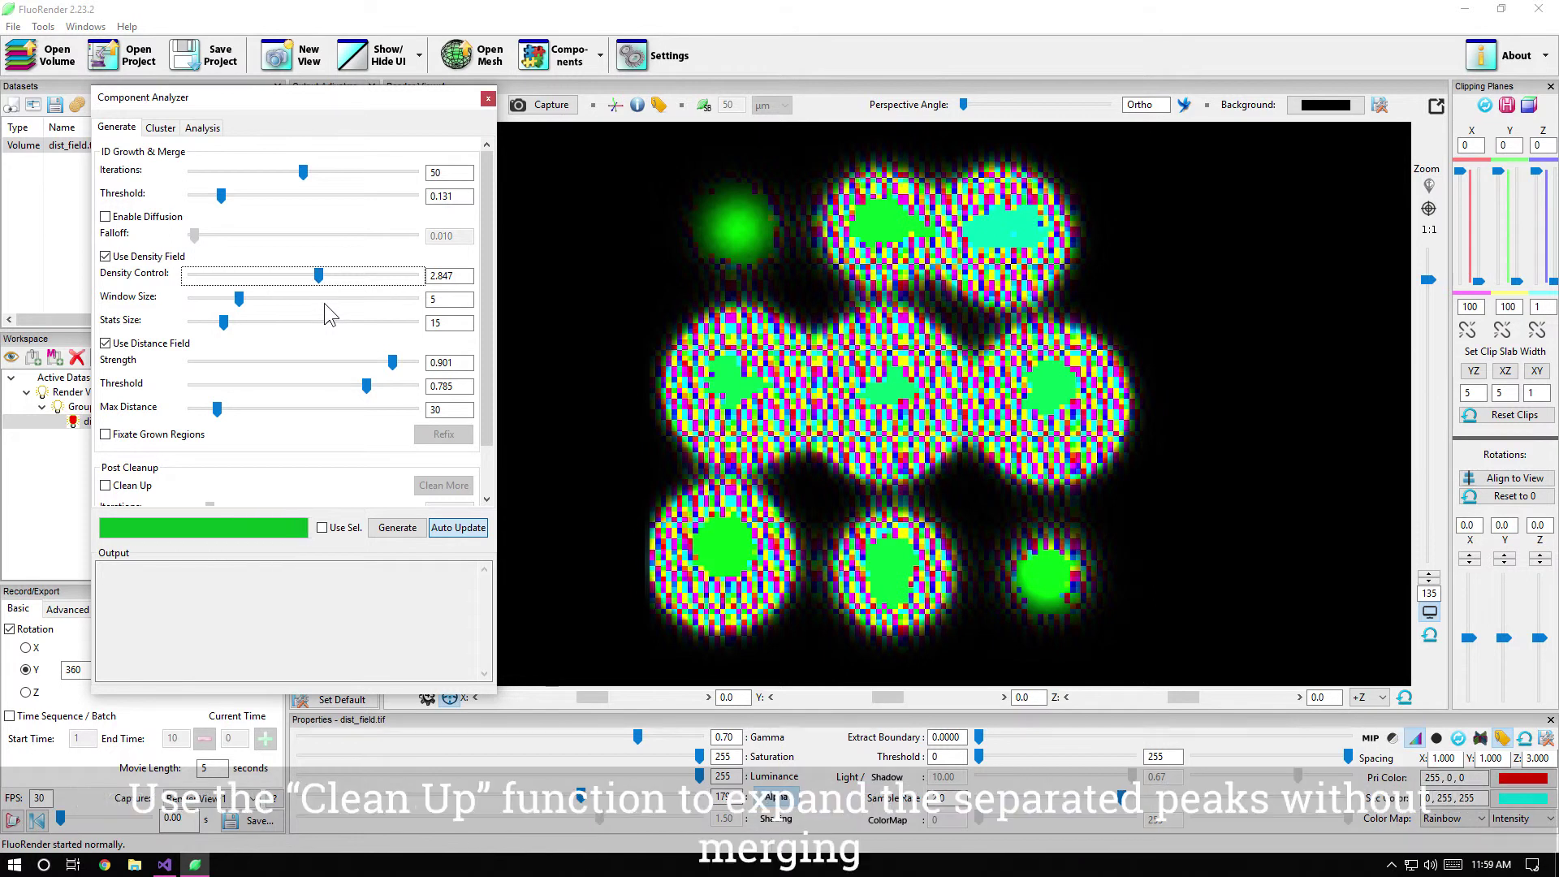
click(133, 486)
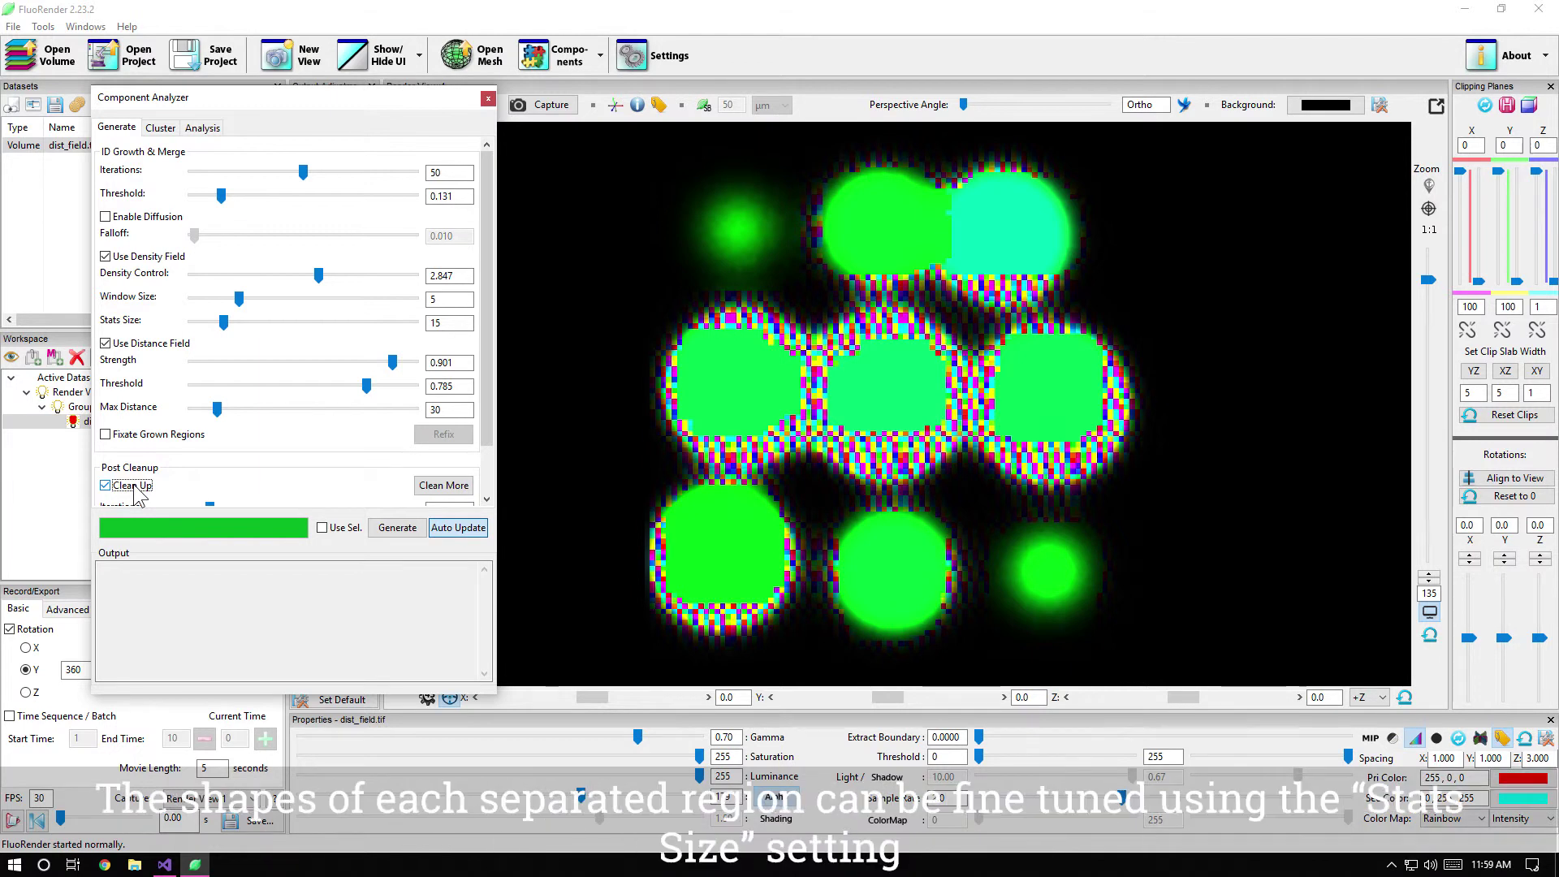
mouse_move(224, 324)
mouse_down()
mouse_move(253, 324)
mouse_move(225, 323)
mouse_up()
click(224, 323)
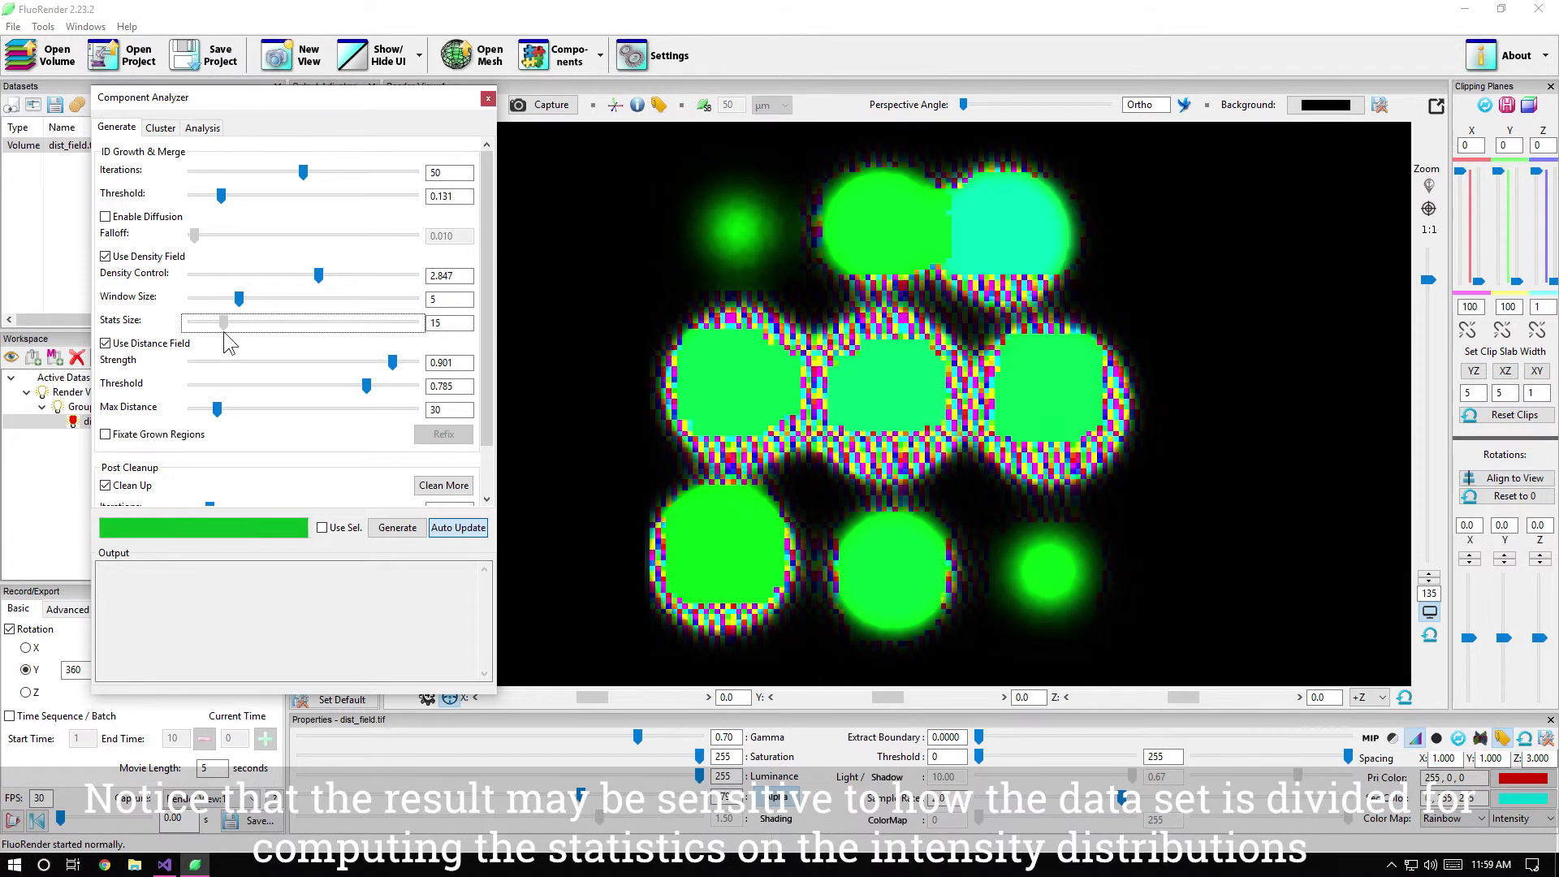
click(445, 488)
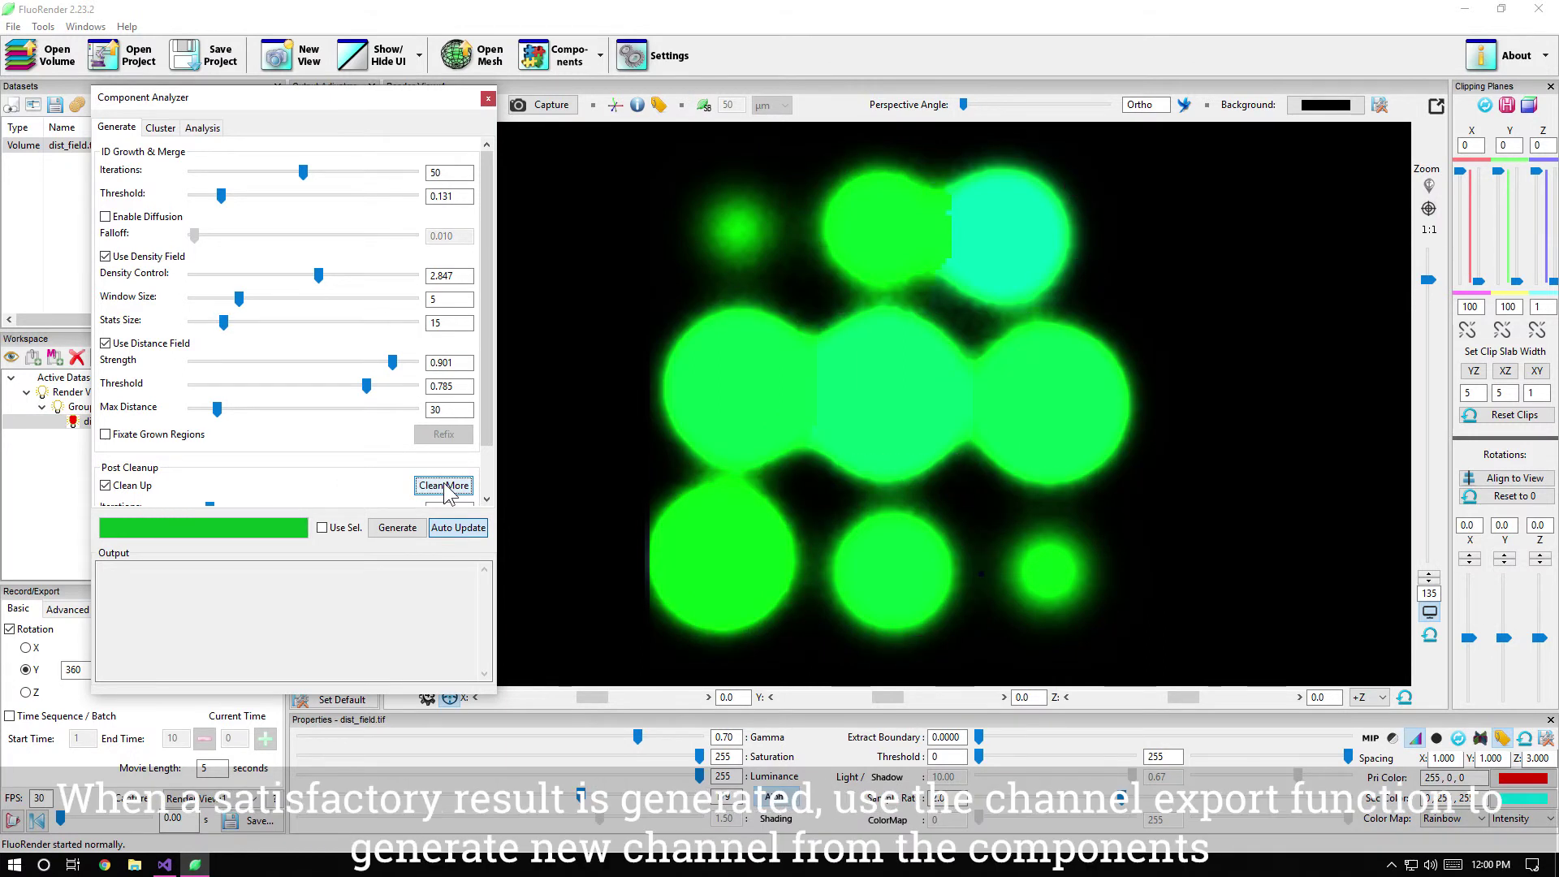
Step: Export each distance-field component as a new random-color channel and close the Component Analyzer
click(202, 129)
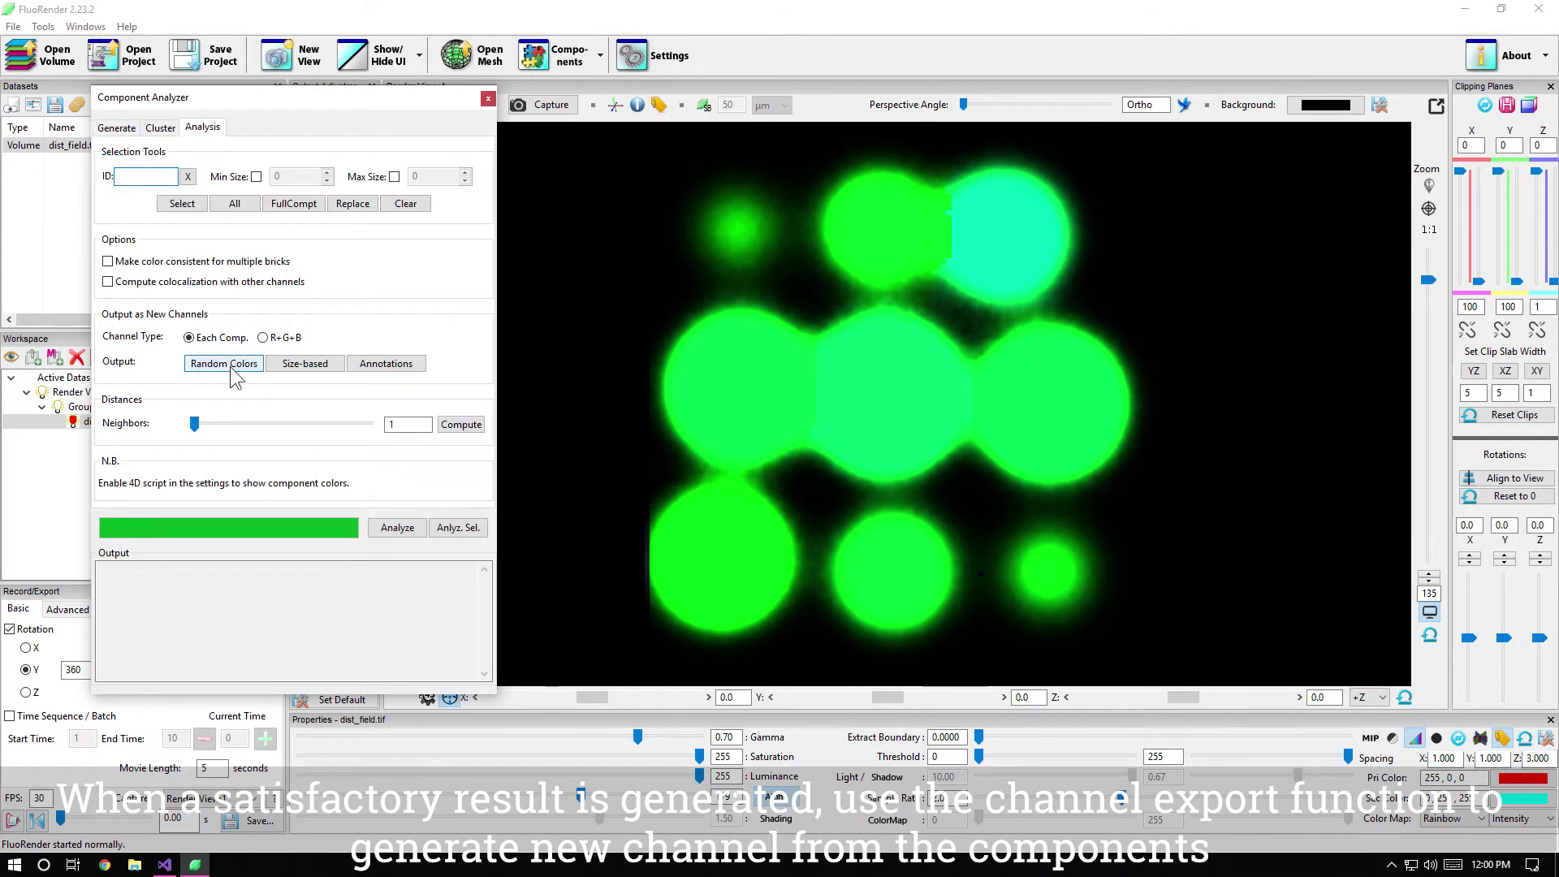
click(228, 364)
click(488, 98)
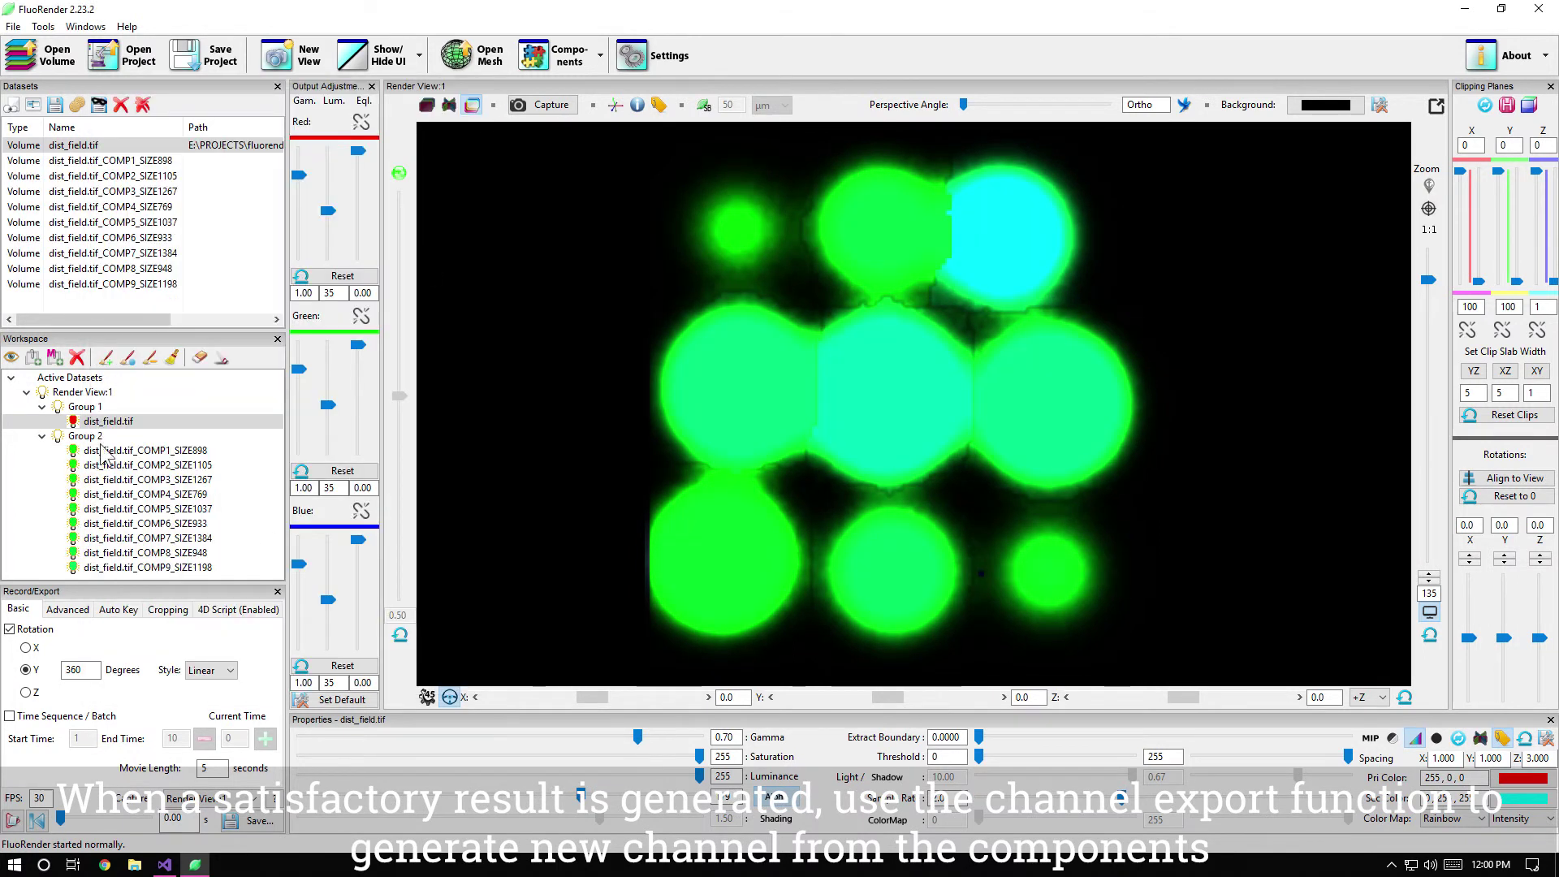
Step: Hide the original dist_field.tif volume and randomize the colors of the exported Group 2 channels
click(73, 421)
right_click(82, 436)
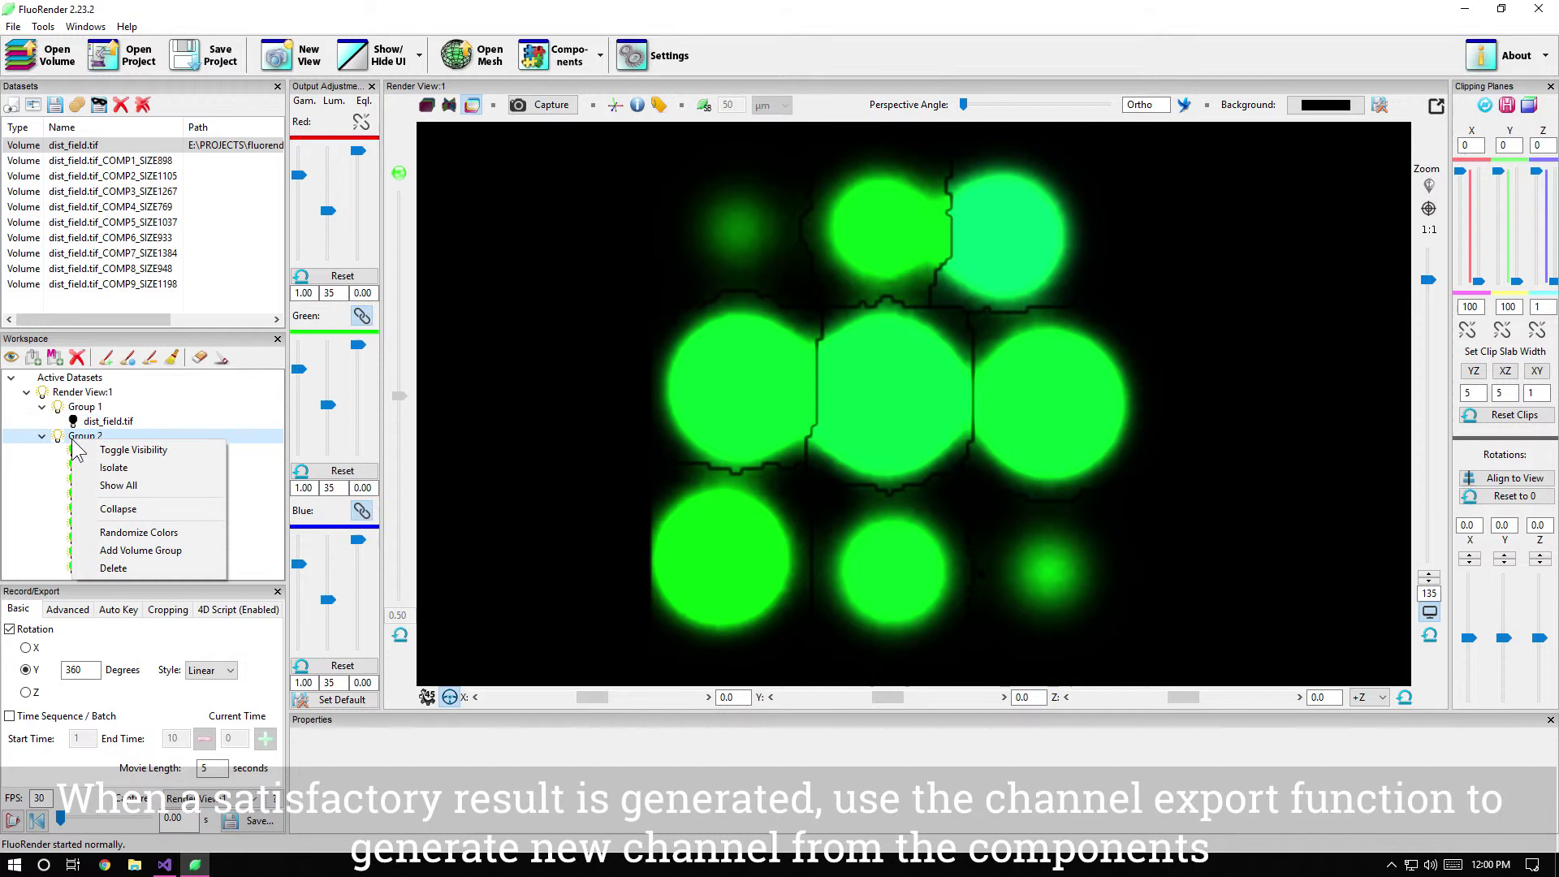
click(163, 528)
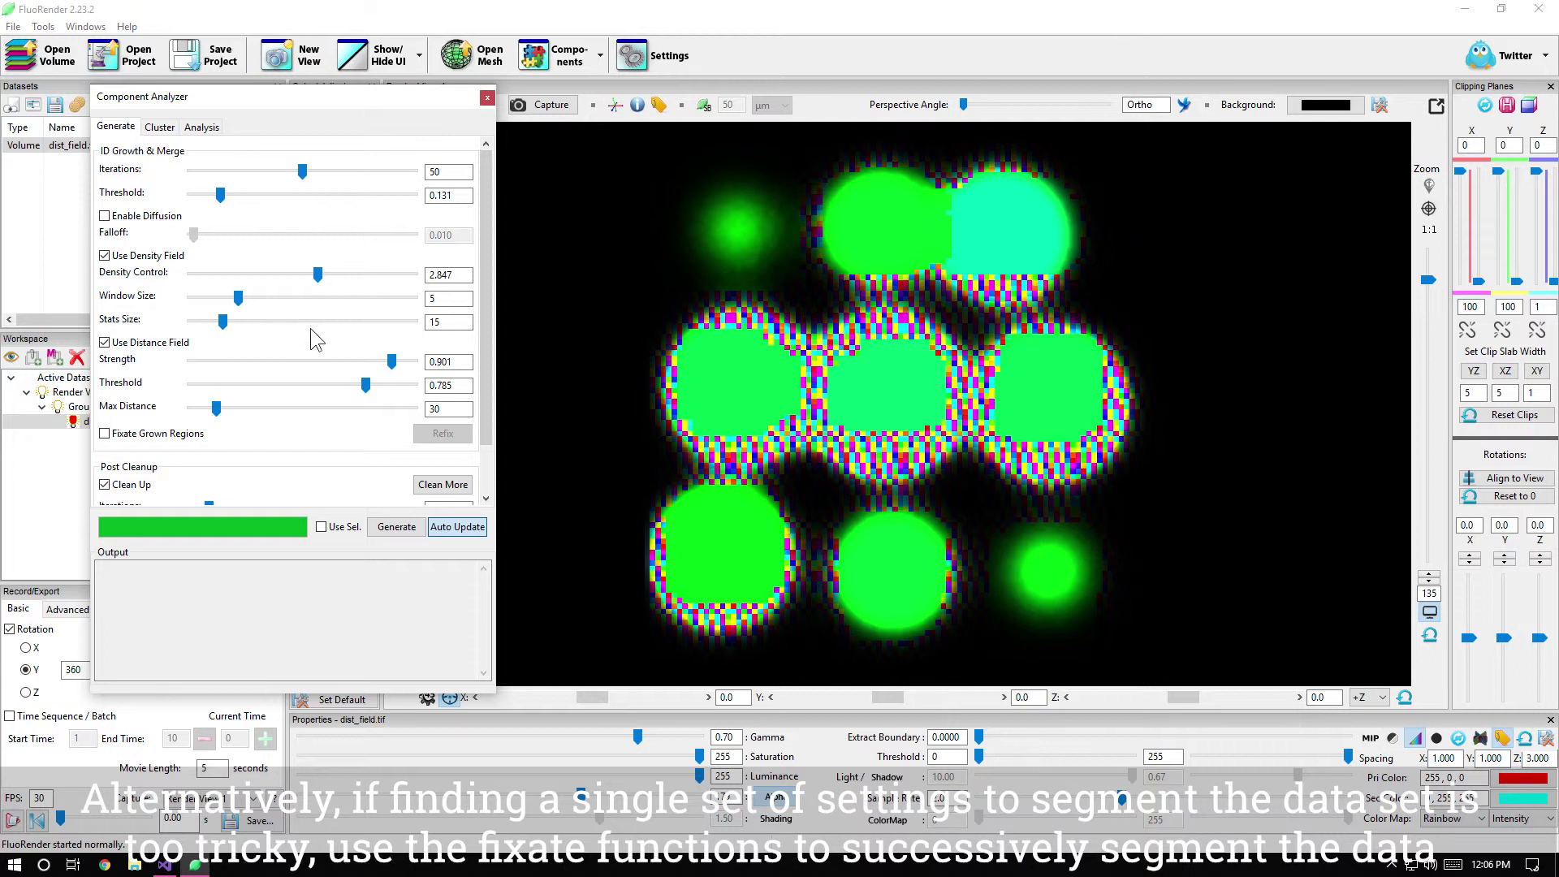
Step: Try different Density Control and Stats Size combinations to separate the high-intensity regions, settling on 2.774 and 25
mouse_move(223, 321)
mouse_down()
mouse_move(259, 322)
mouse_move(223, 320)
mouse_up()
drag(323, 284, 349, 284)
drag(223, 322, 251, 329)
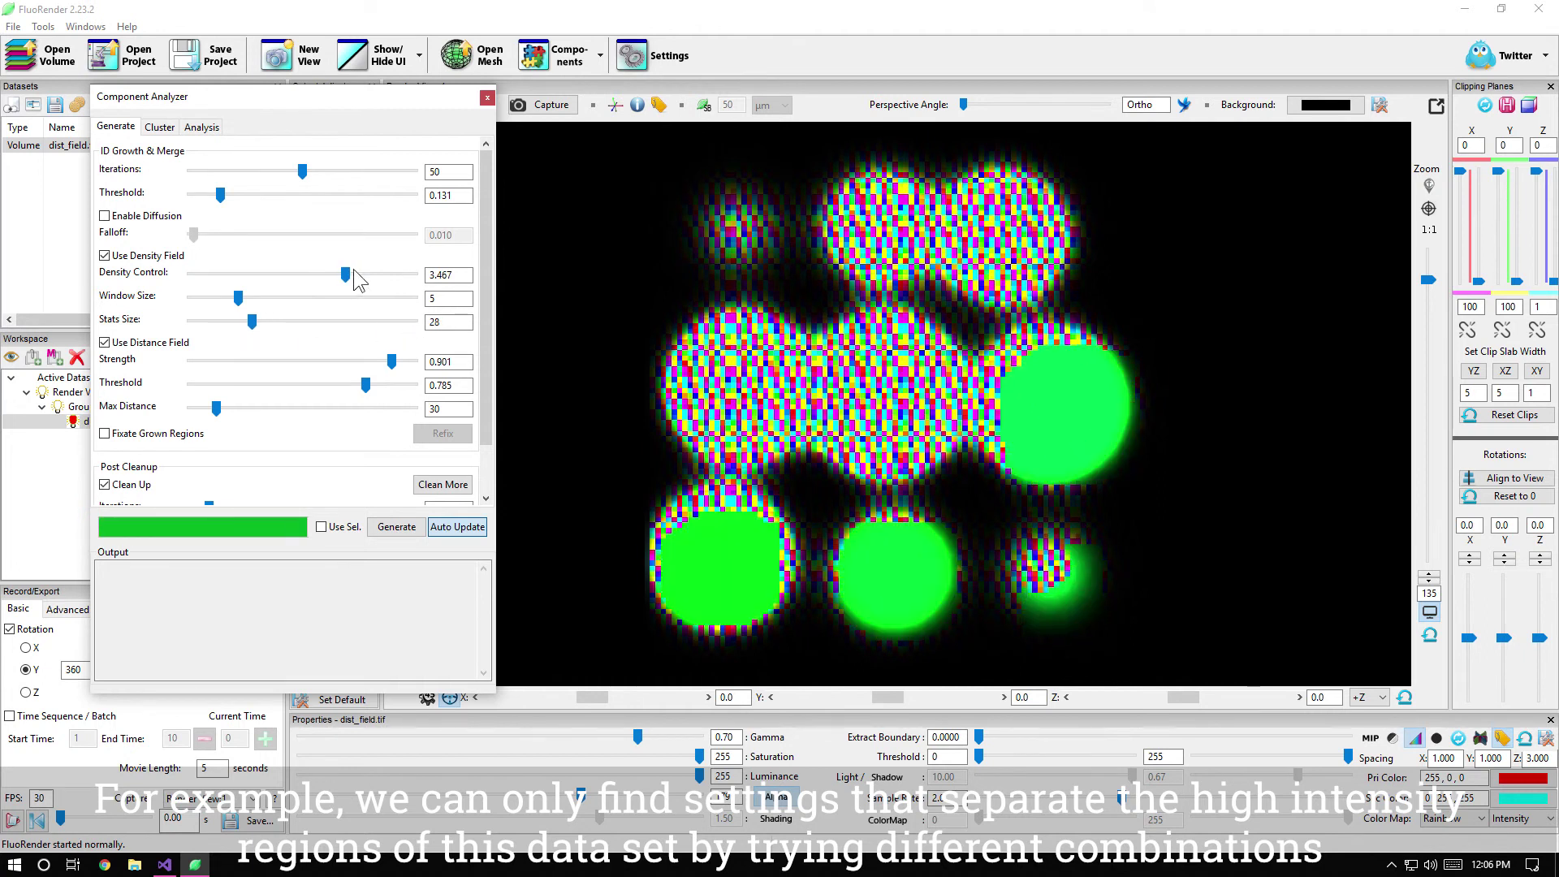
drag(345, 275, 316, 276)
drag(250, 329, 248, 333)
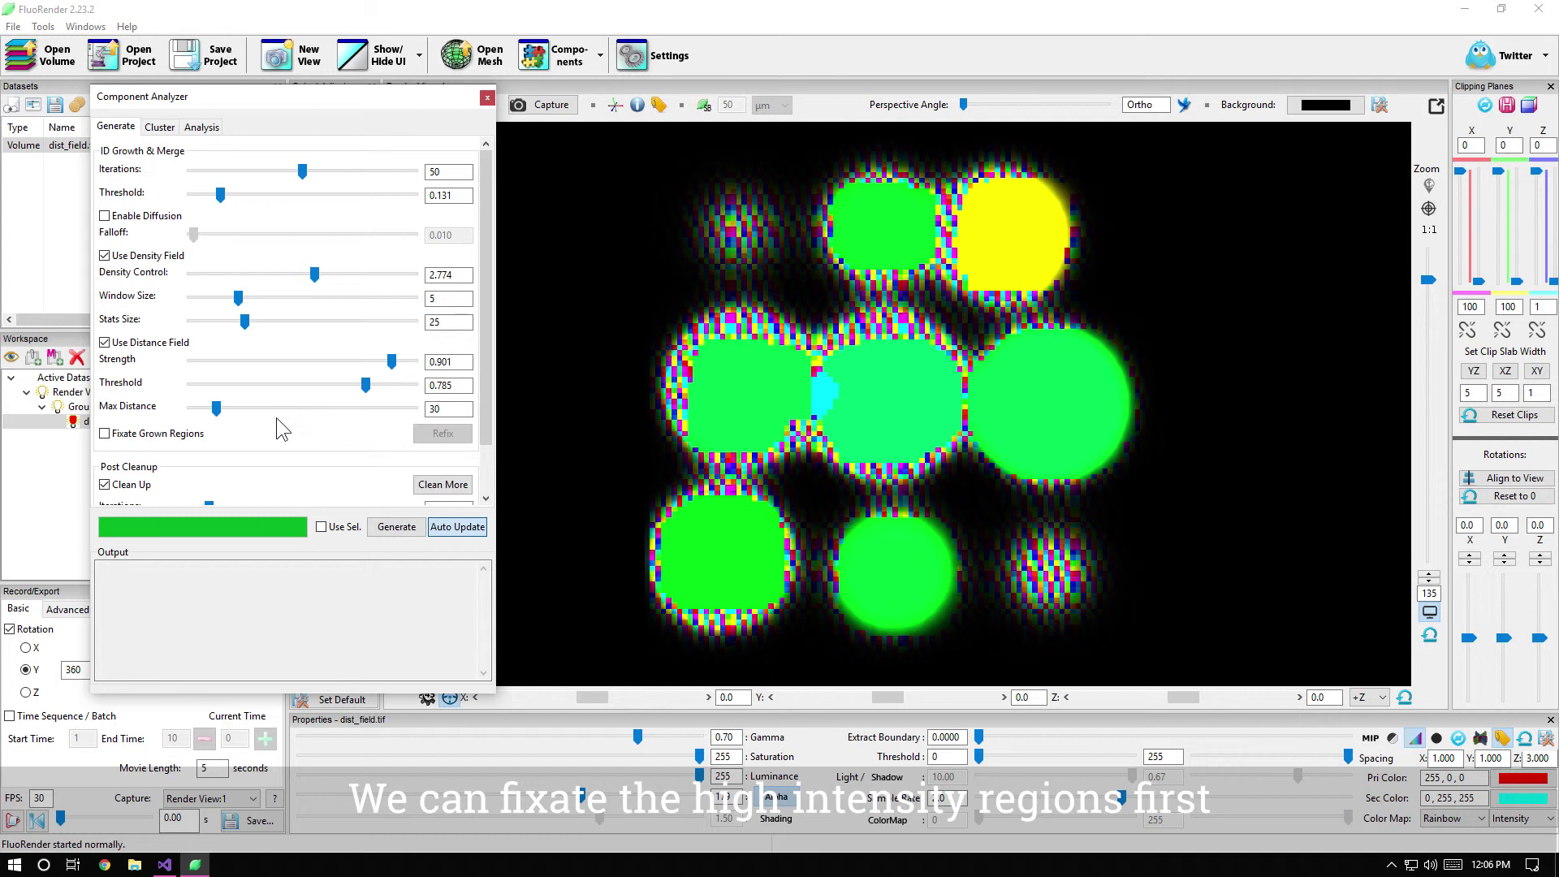
Step: Fixate the high-intensity regions, refix with Density Control at 1.387 to include the low-intensity ones, and lower Density Control to 0
click(173, 436)
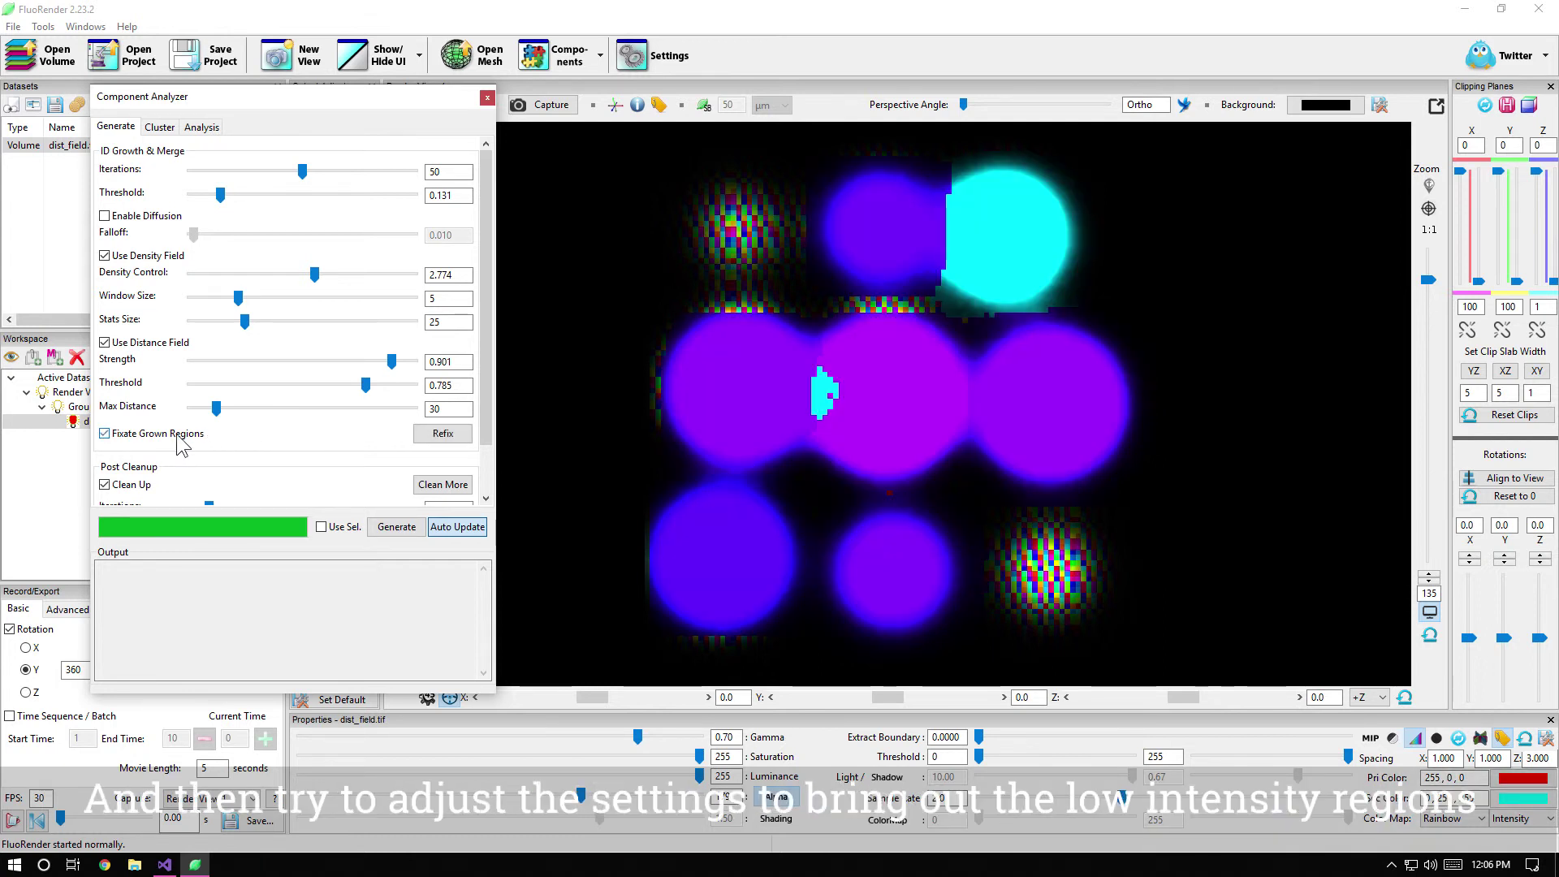
drag(314, 274, 251, 266)
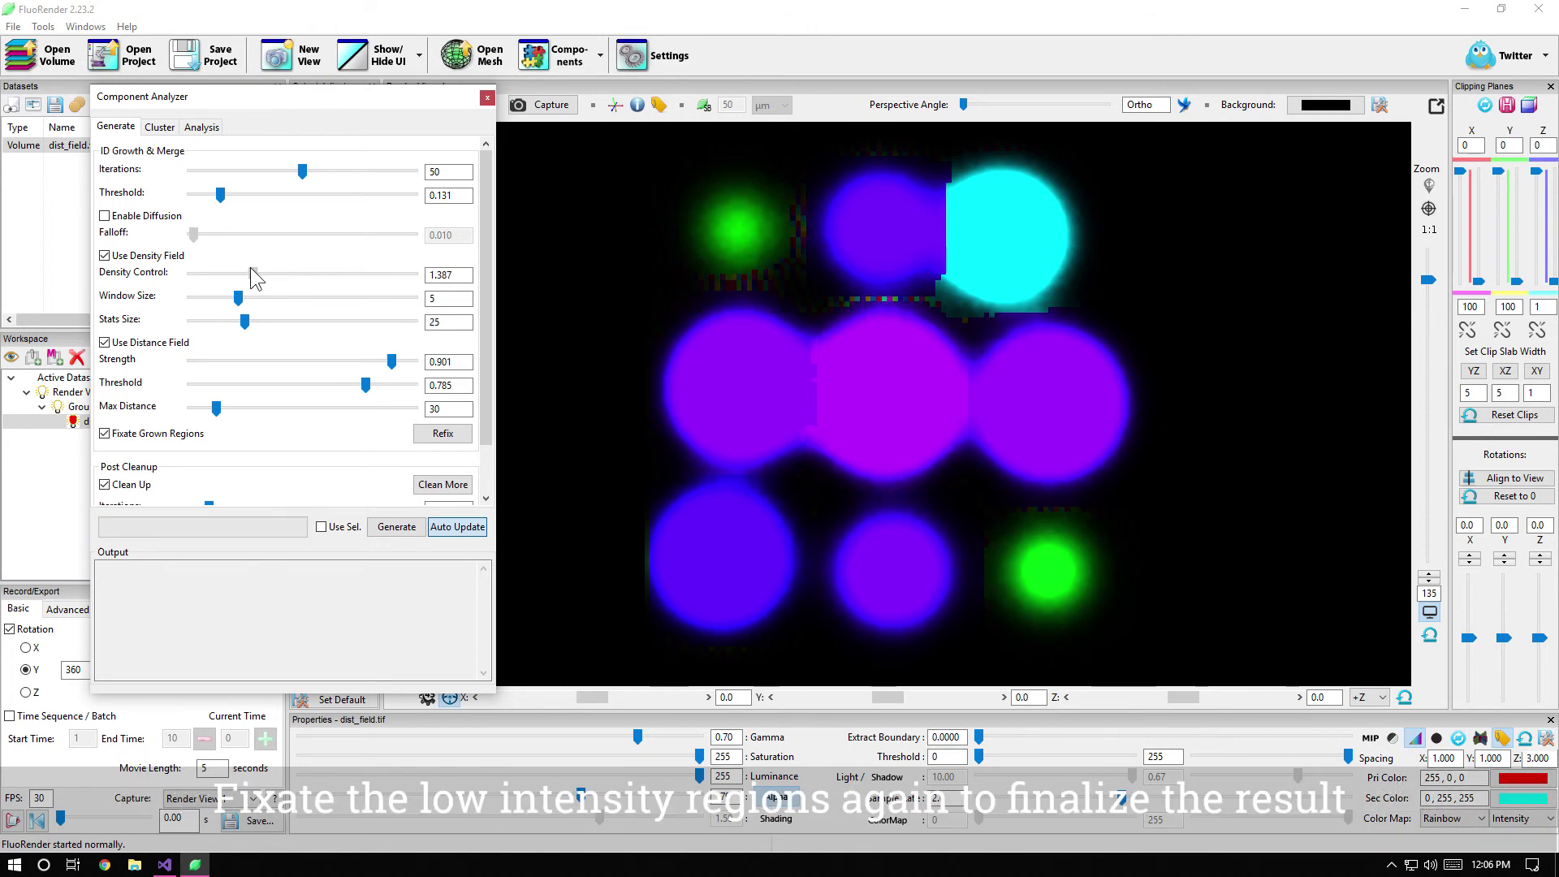
click(446, 435)
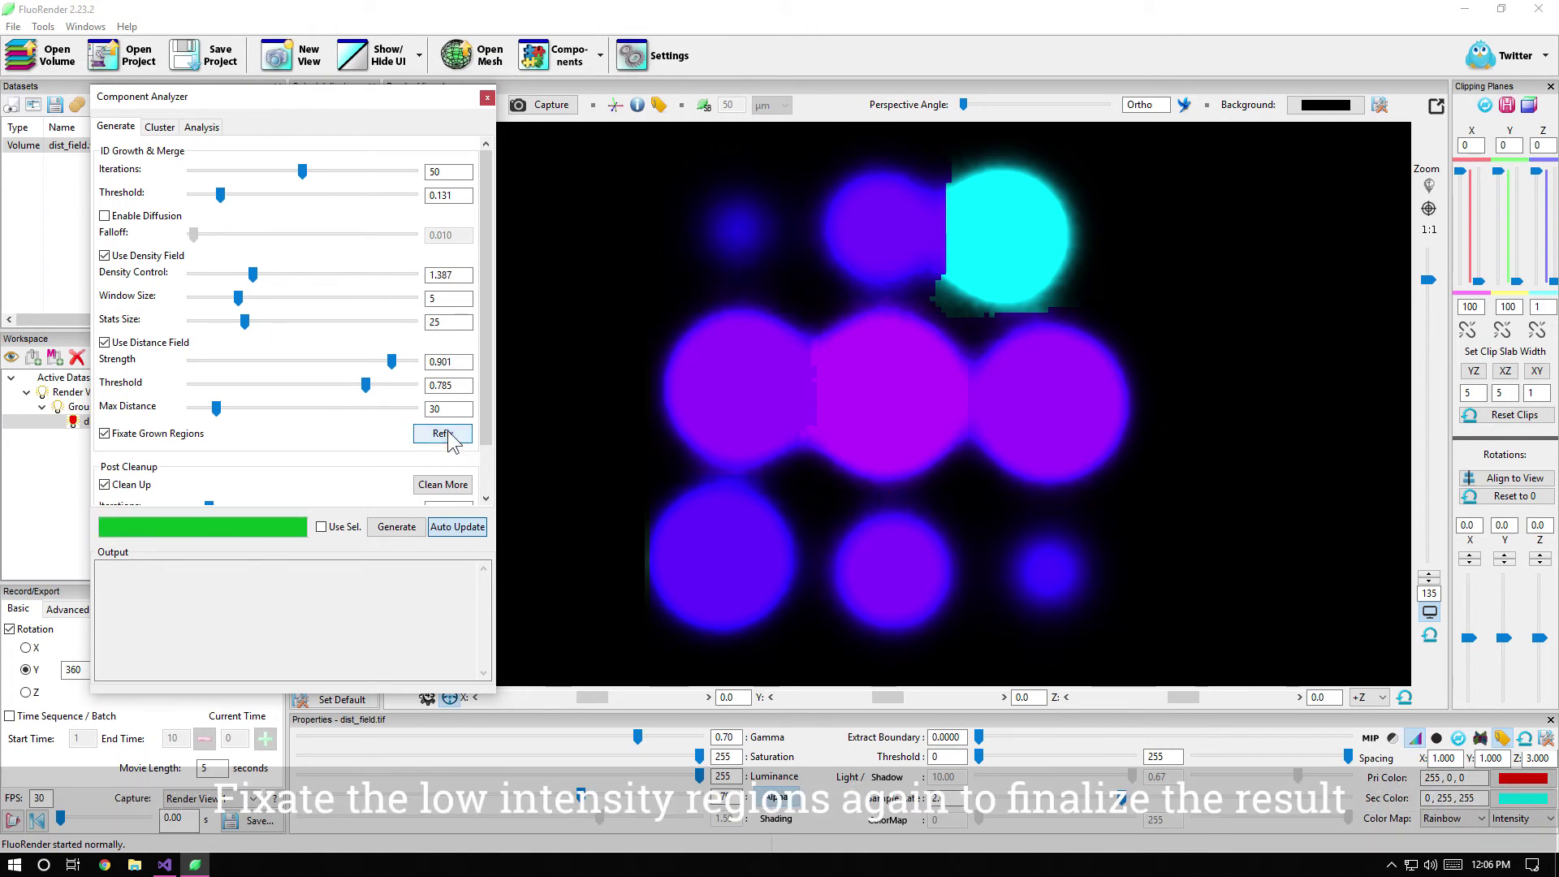
drag(250, 274, 173, 286)
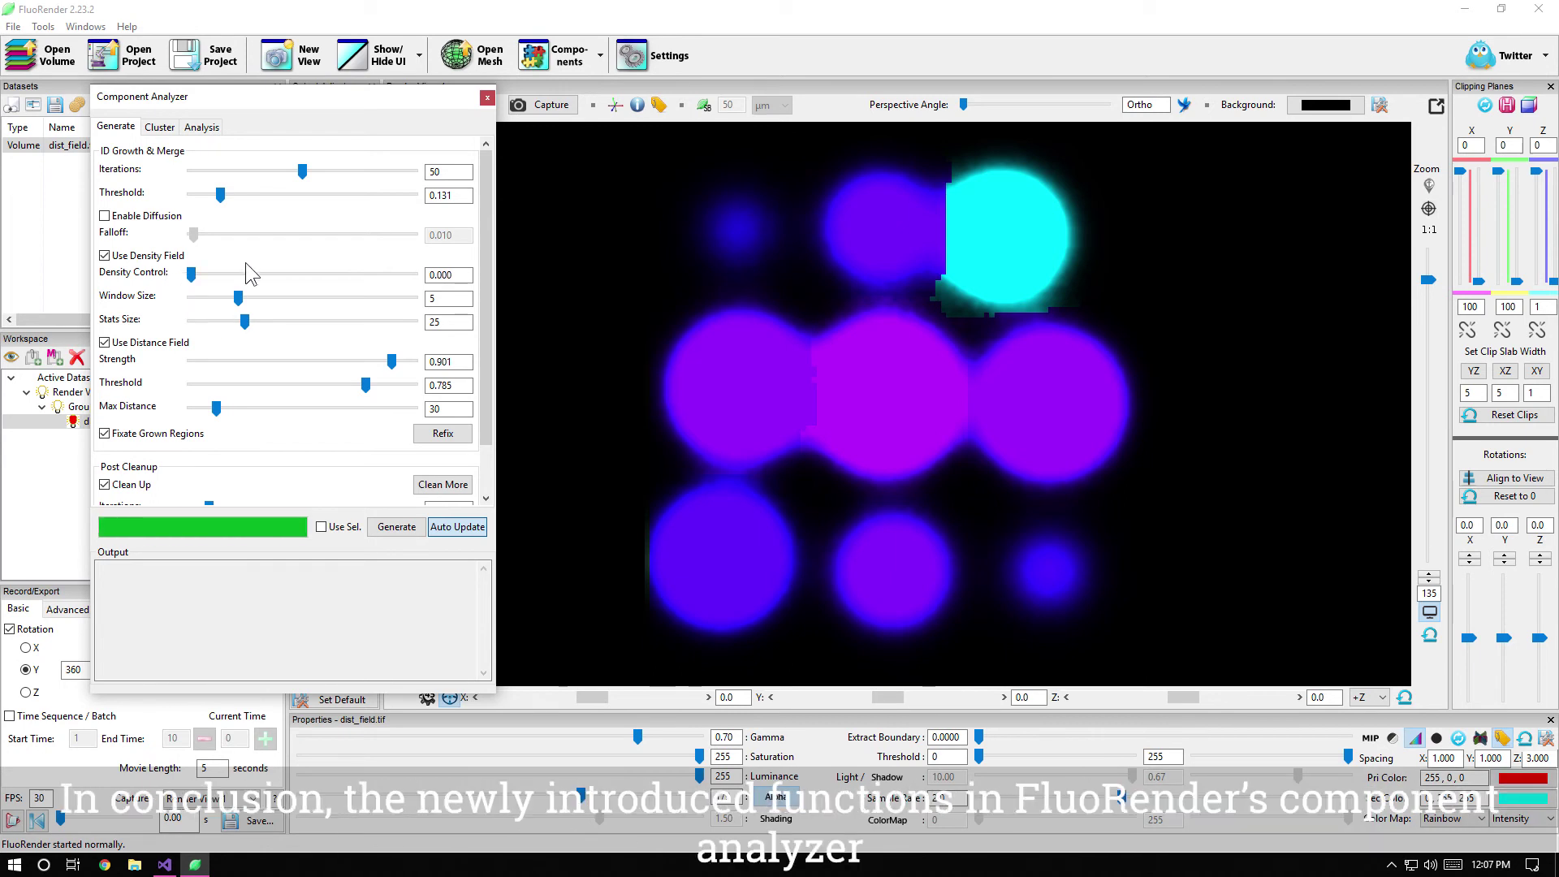
Step: Export the fixated components as separate random-color channels and close the Component Analyzer
click(203, 128)
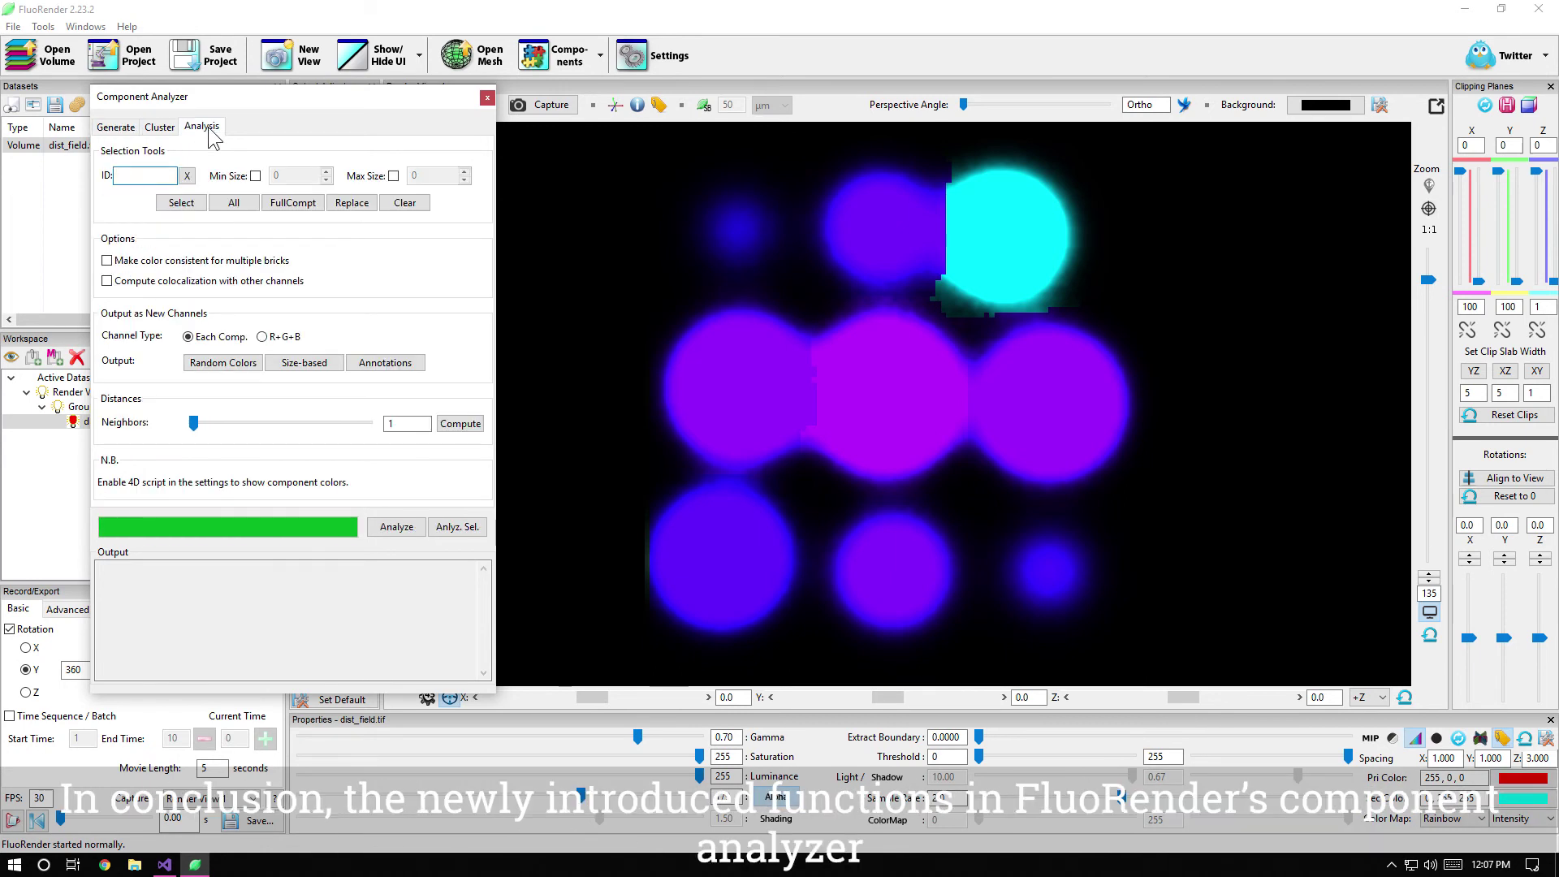
click(236, 362)
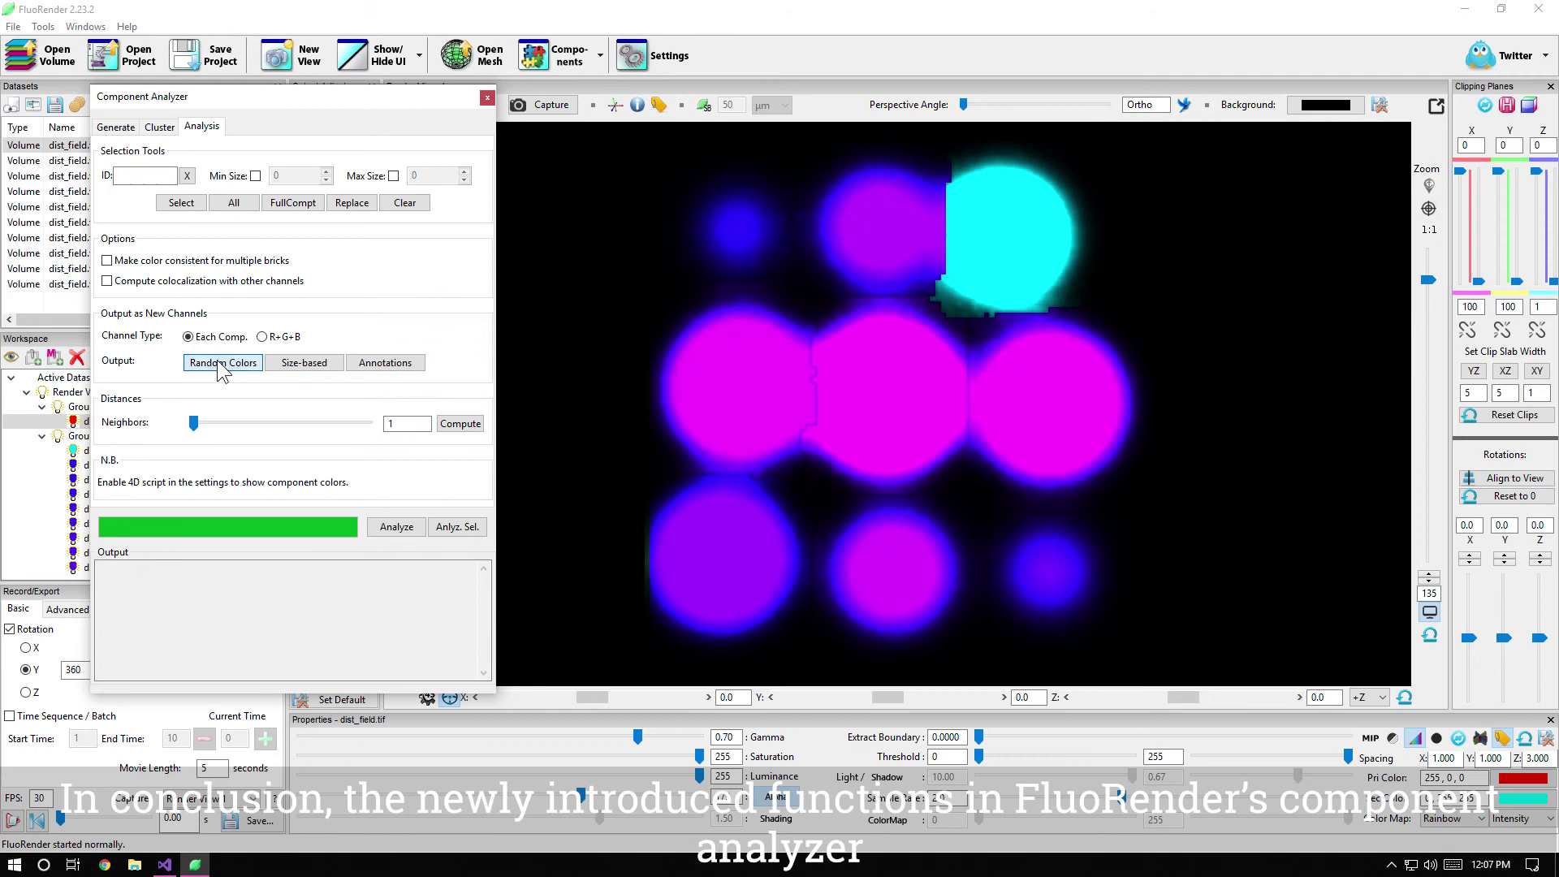
click(488, 97)
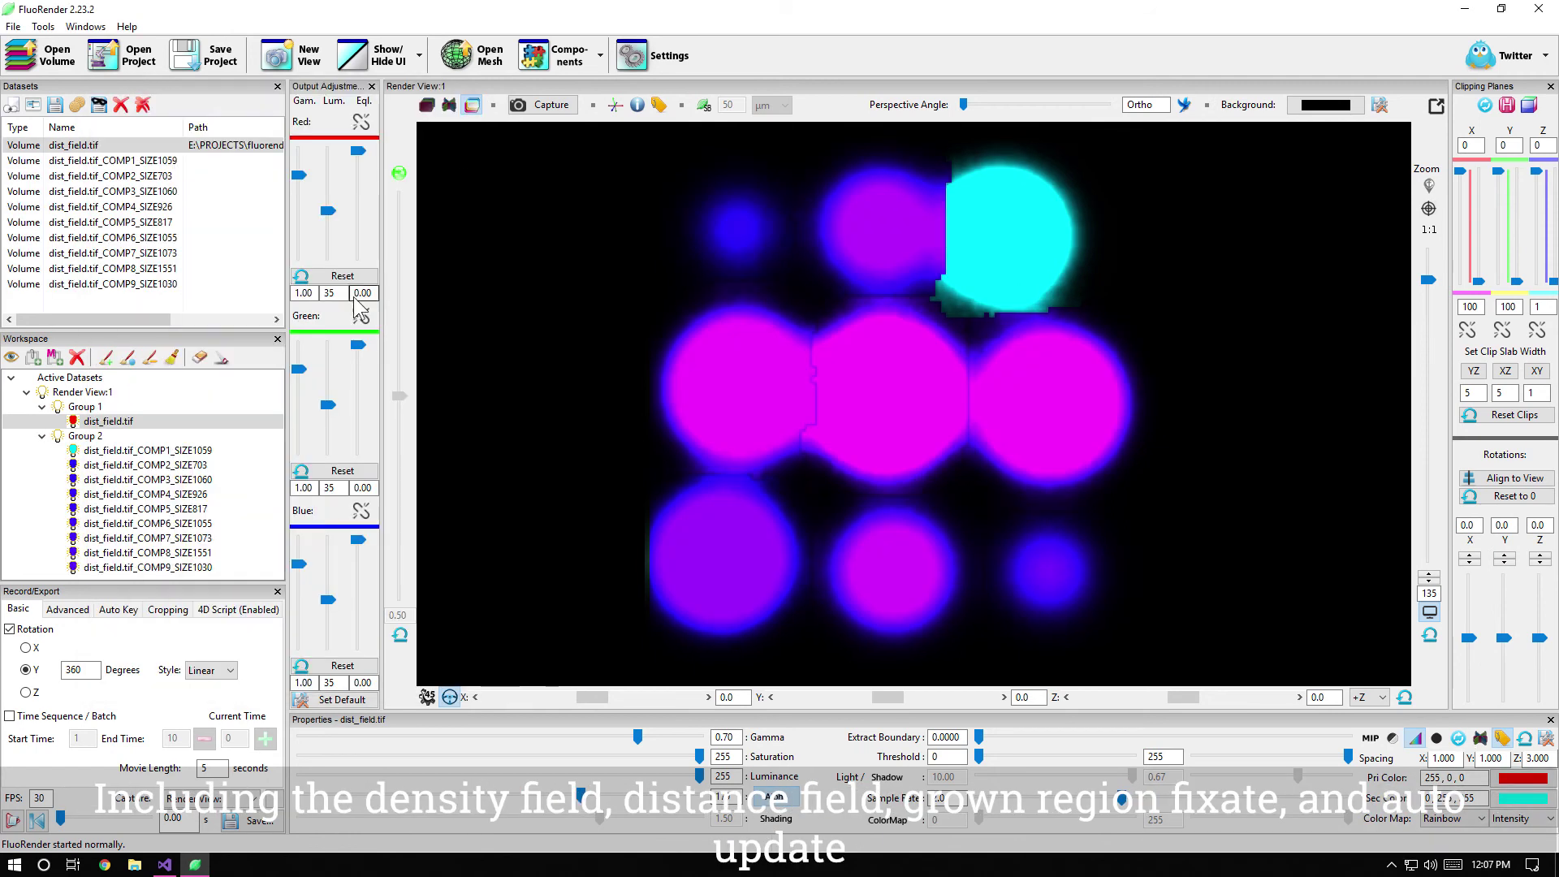
Step: Hide the source dist_field.tif volume and randomize the Group 2 channel colors to distinguish the fixated components
click(105, 423)
right_click(88, 438)
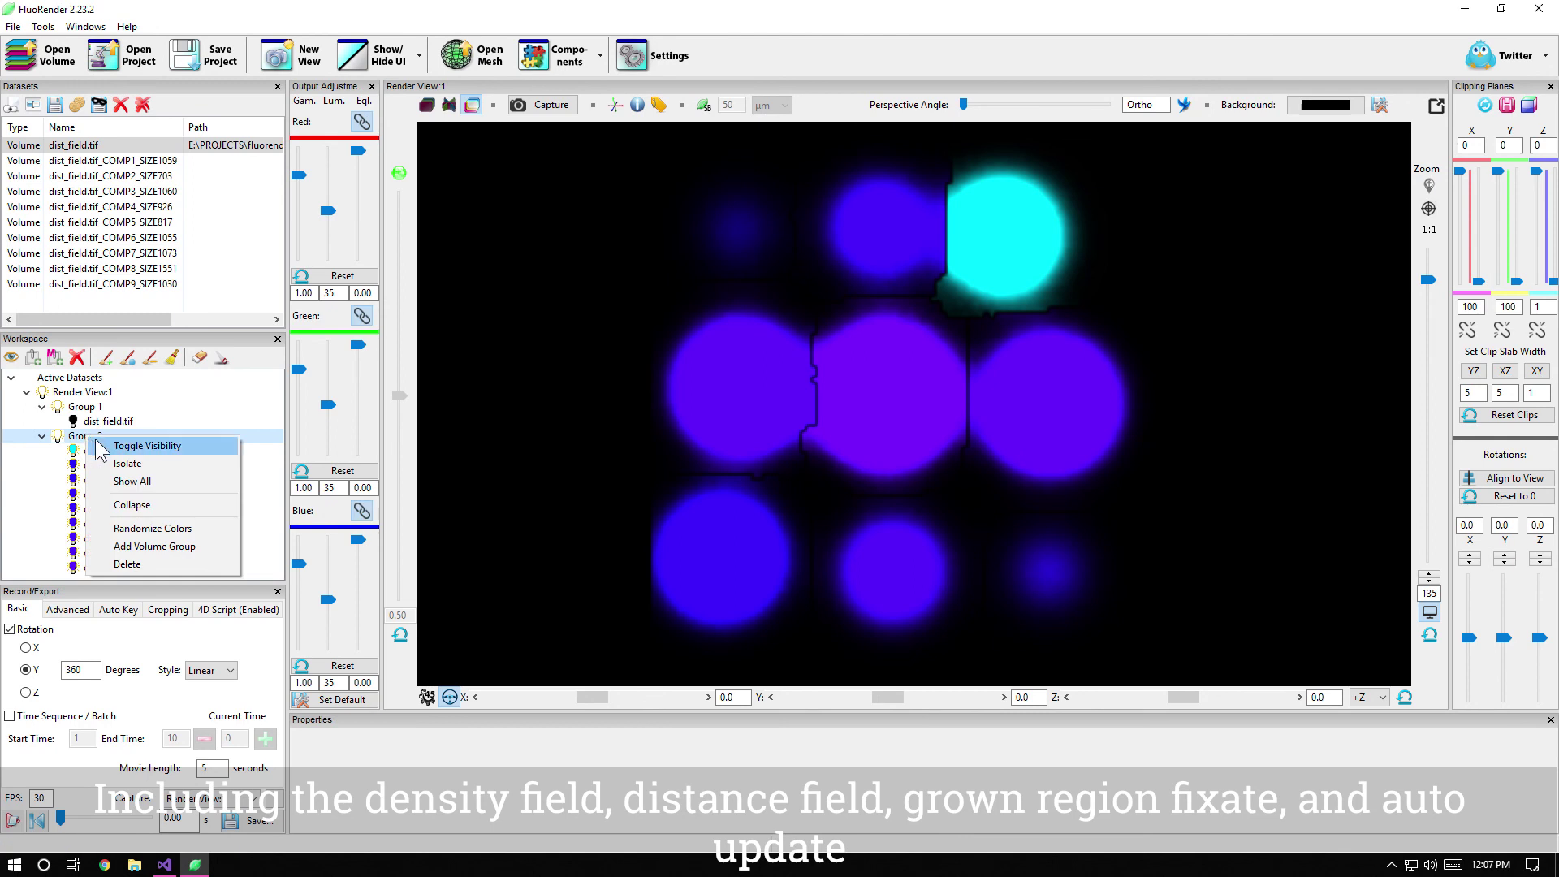
click(177, 528)
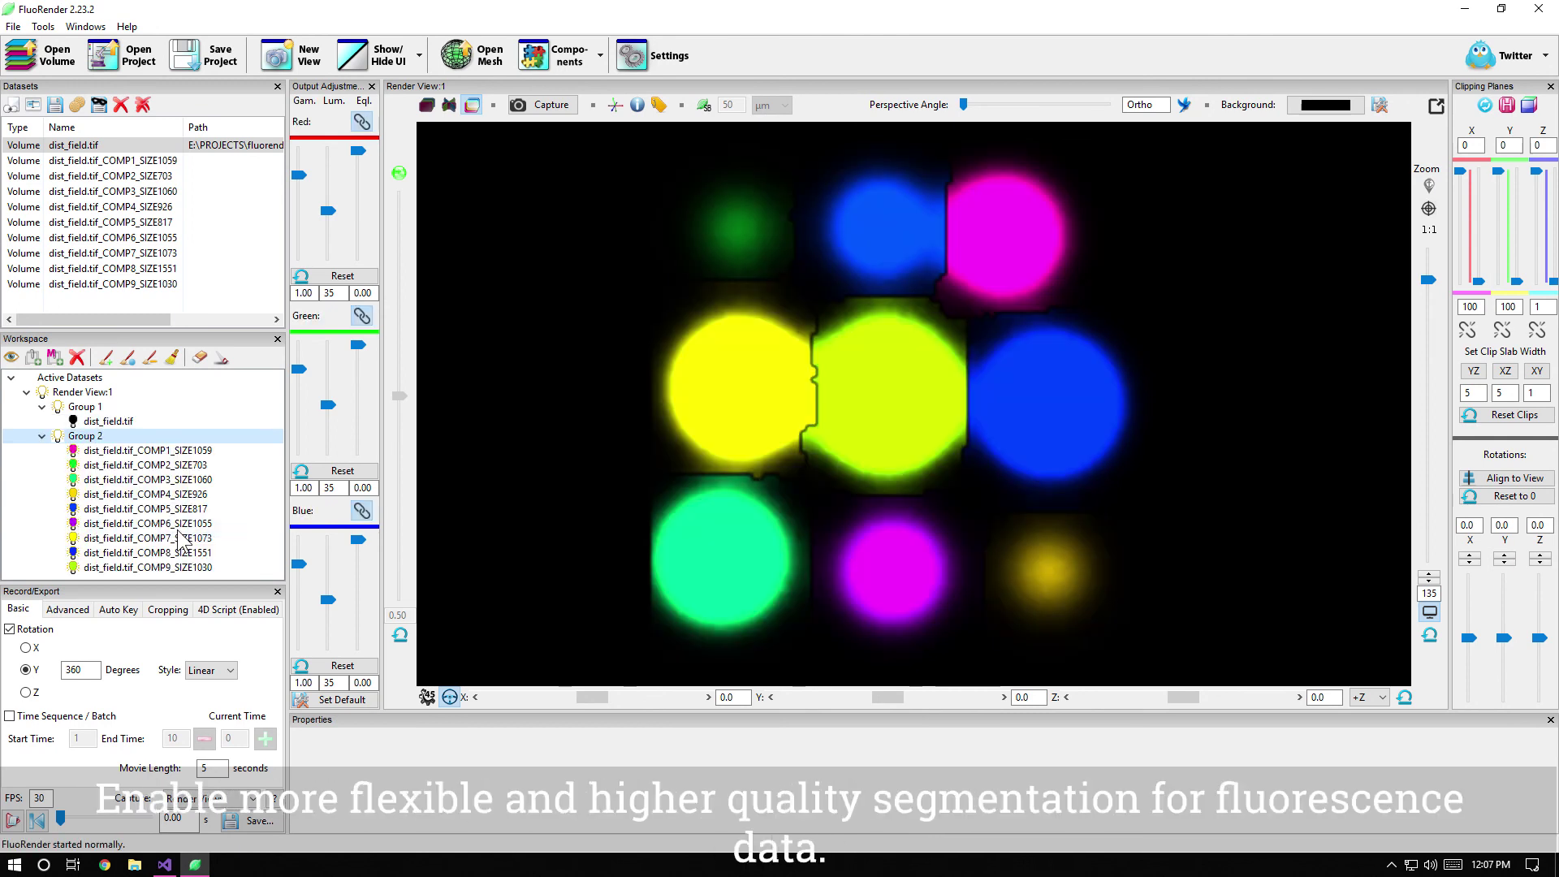